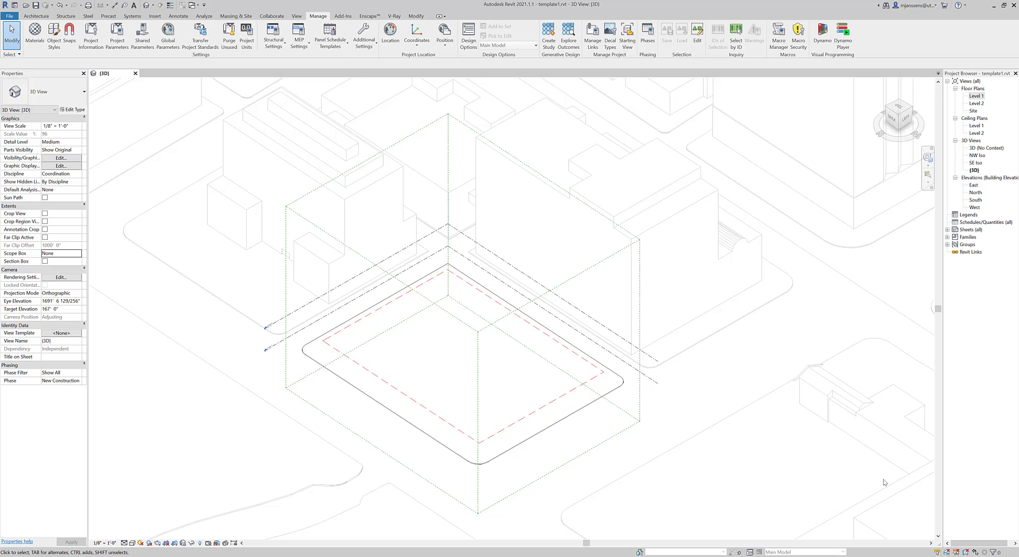
Step: Select the linked site context model and toggle its pin to lock or unlock it
left_click(955, 552)
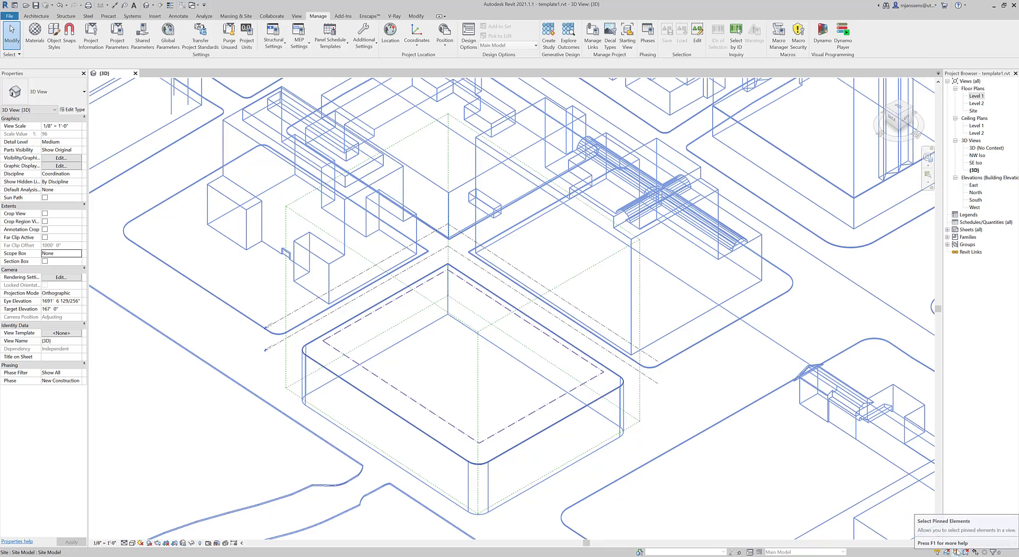
scroll(271, 139, "down", 3)
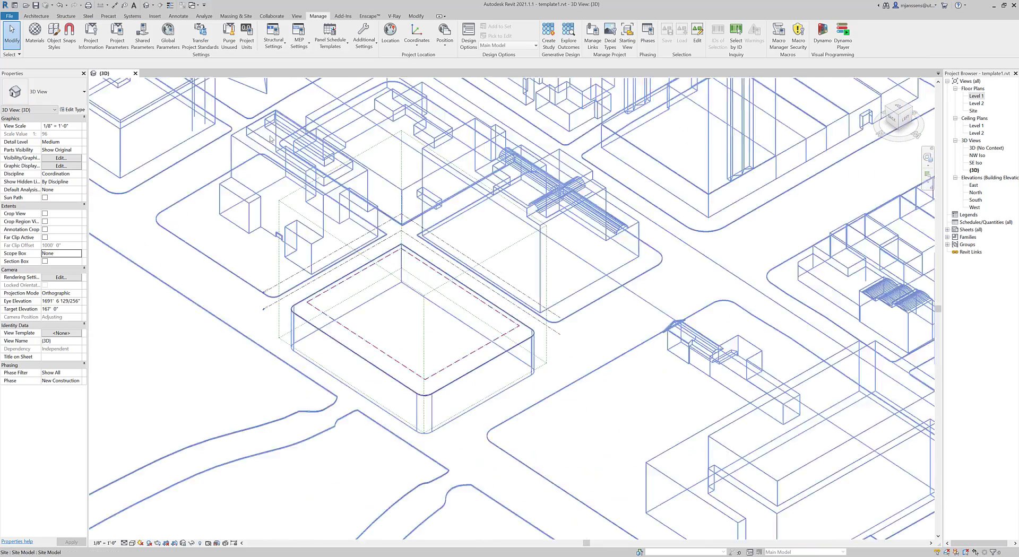
left_click(271, 139)
scroll(218, 206, "down", 4)
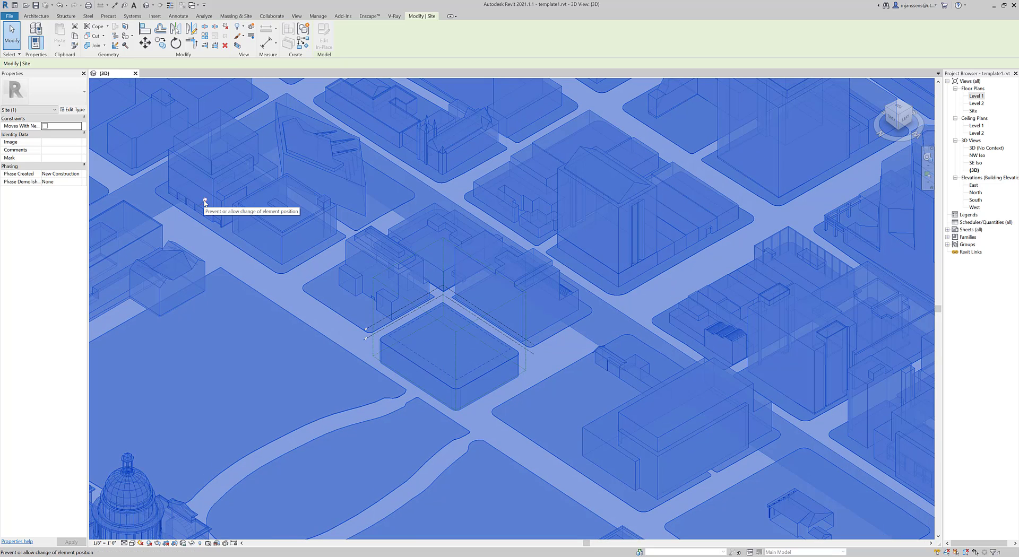
left_click(205, 200)
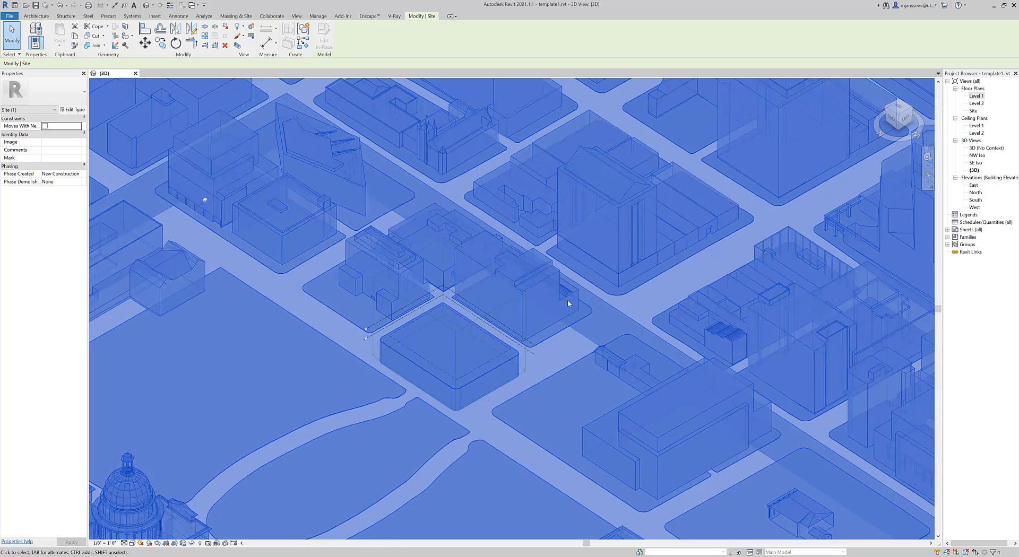
Step: Deselect the site model and recentre the 3D view on the central block
left_click(955, 552)
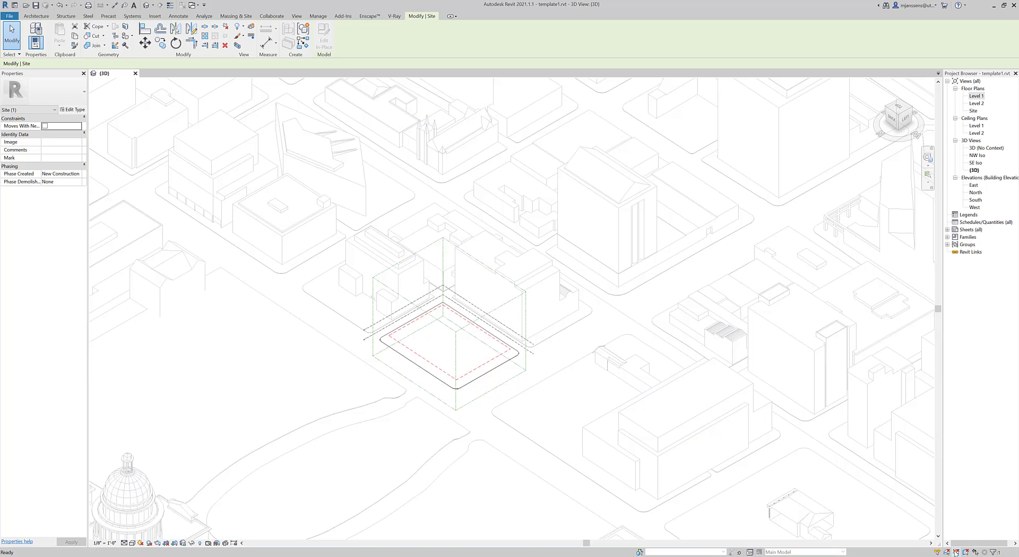
scroll(446, 369, "up", 4)
middle_click_drag(446, 369, 469, 387)
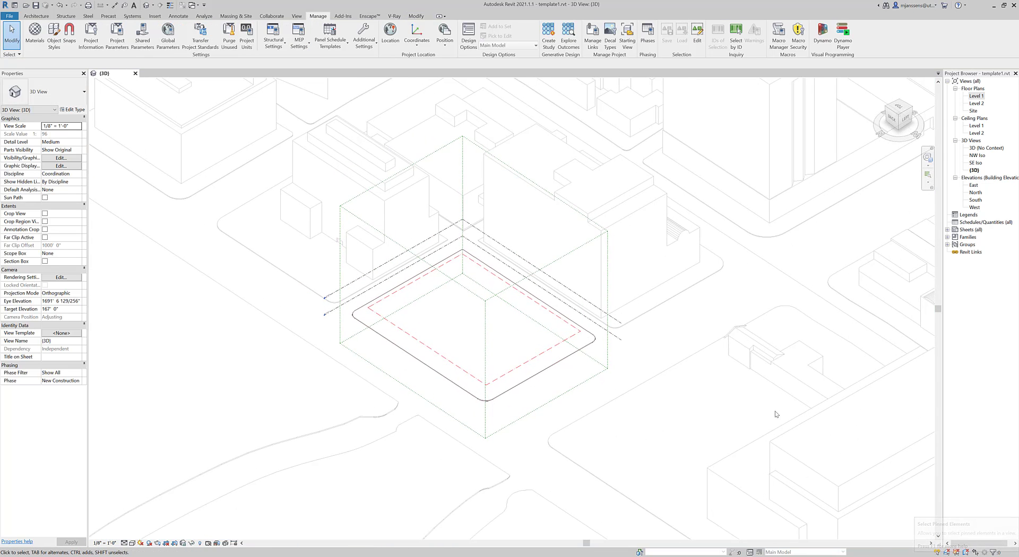
scroll(501, 353, "up", 2)
middle_click_drag(514, 358, 528, 369)
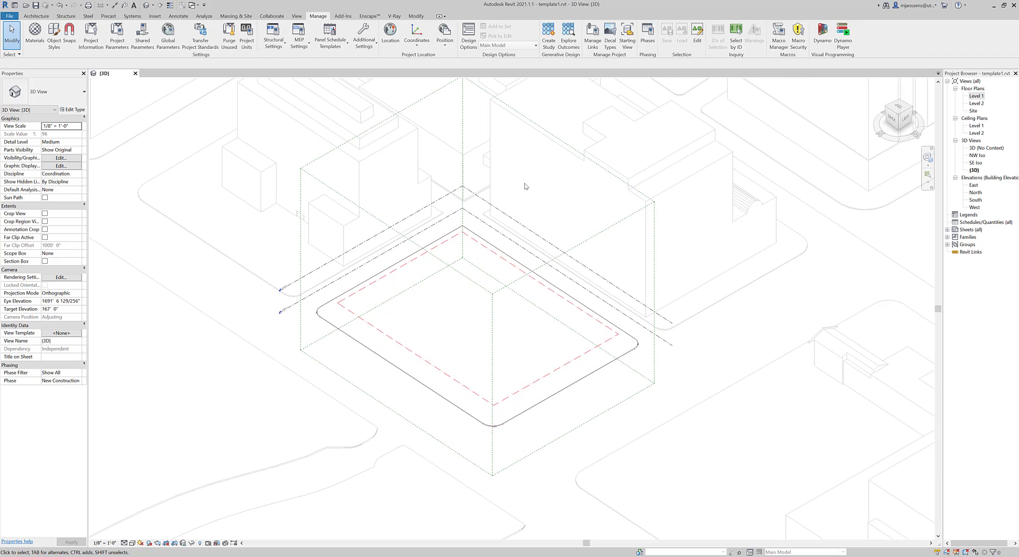
key("v")
key("g")
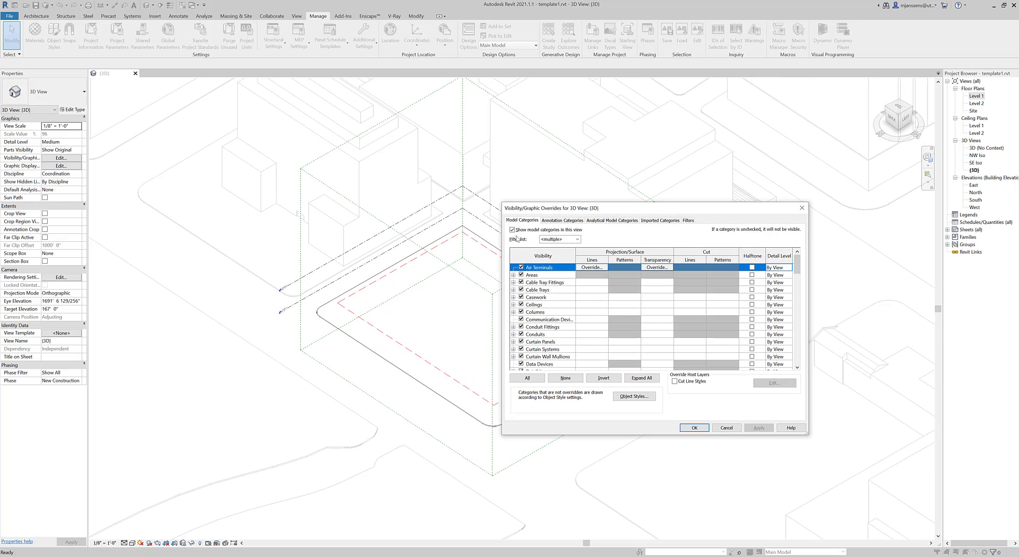
left_click_drag(672, 212, 827, 233)
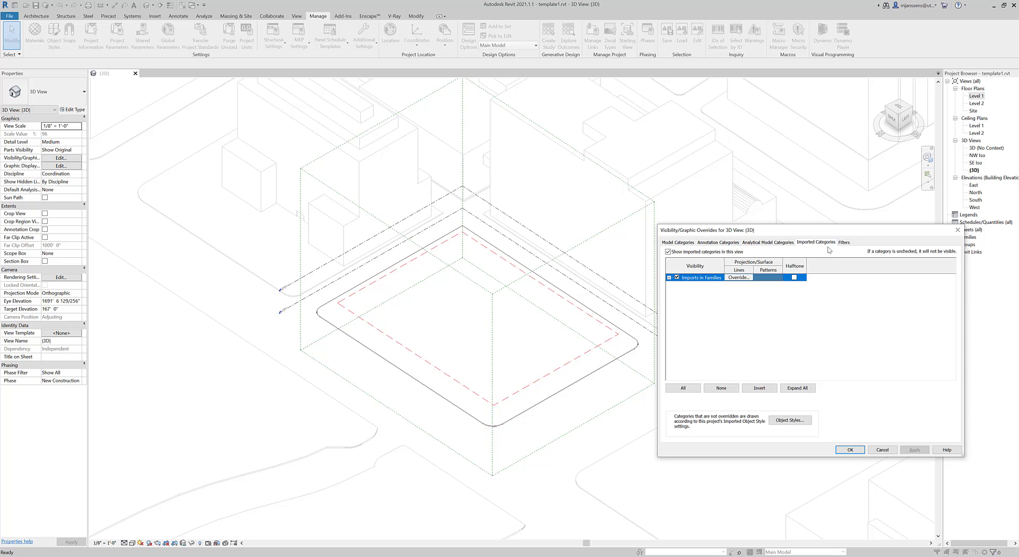
left_click(817, 243)
left_click(668, 280)
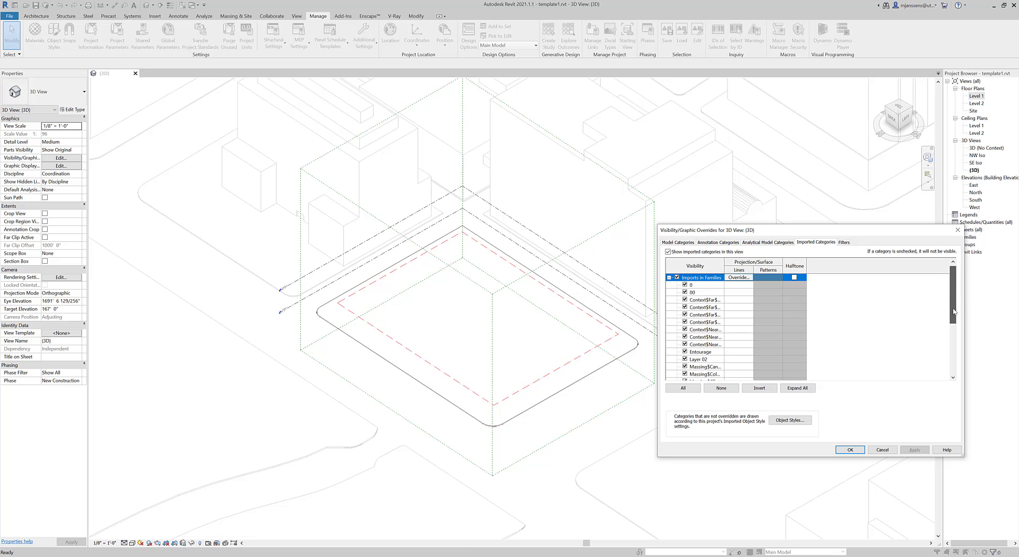
mouse_move(954, 303)
left_mouse_down()
mouse_move(953, 352)
mouse_move(951, 304)
left_mouse_up()
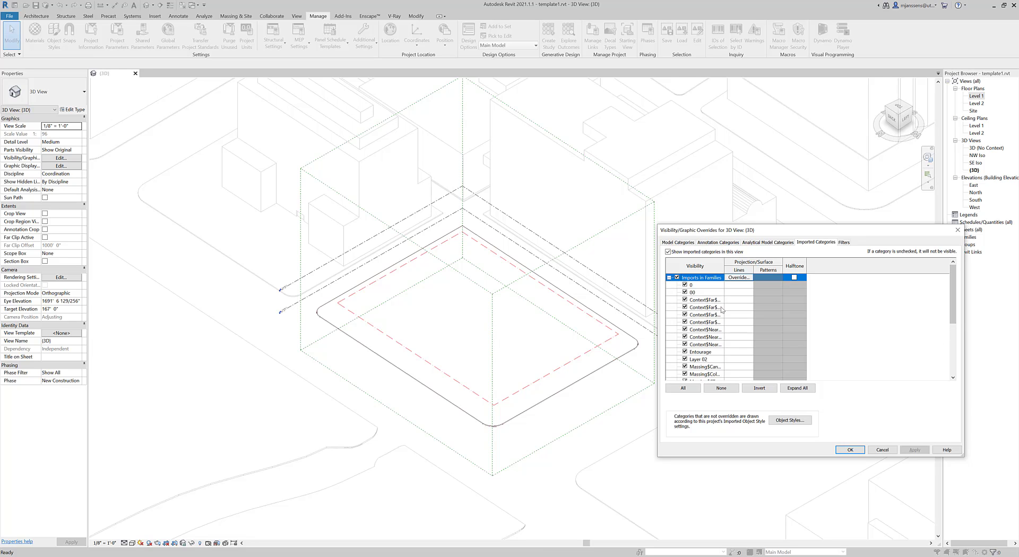
left_click(684, 299)
left_click(684, 307)
left_click(684, 314)
left_click(684, 322)
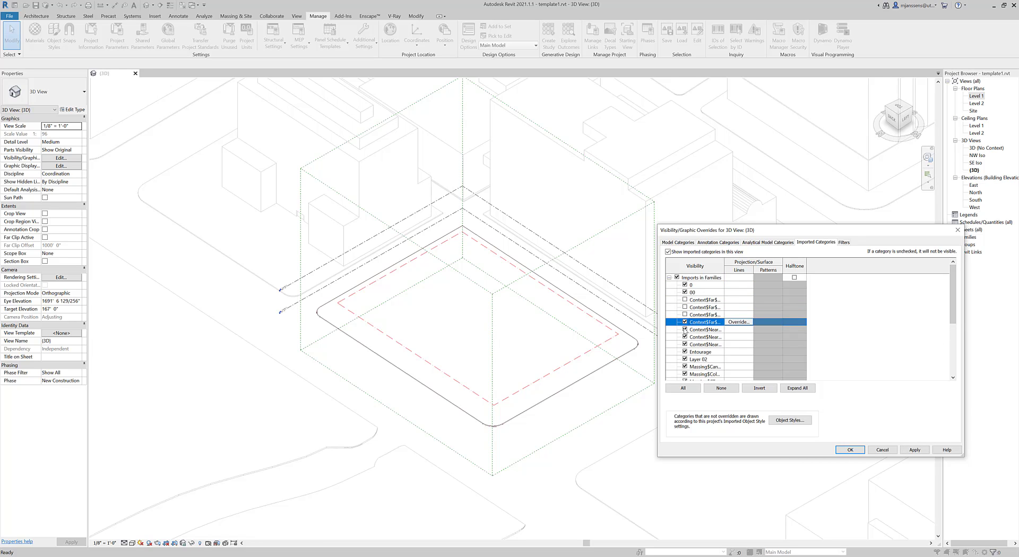
left_click(684, 330)
left_click(684, 337)
left_click(685, 344)
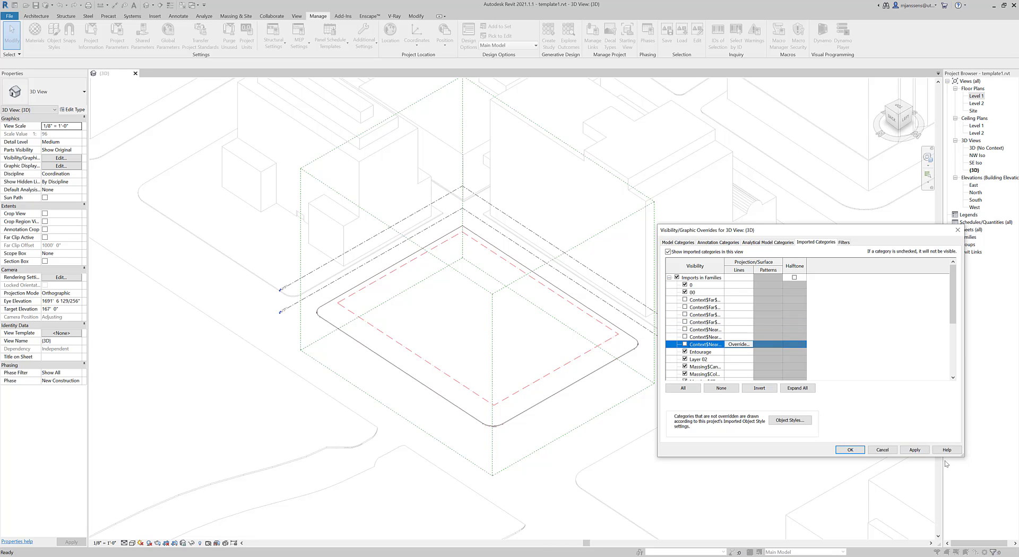
left_click(922, 451)
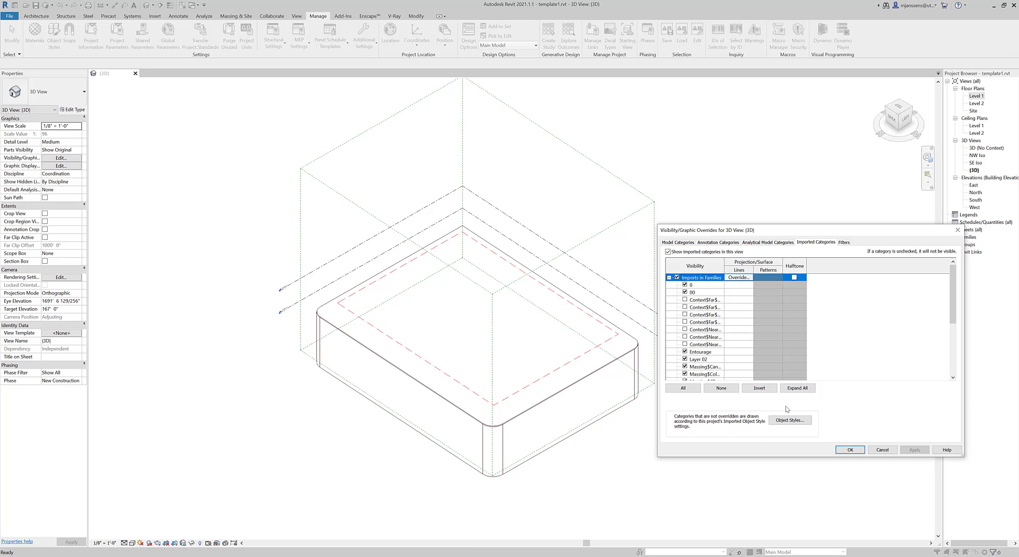
left_click_drag(953, 297, 952, 366)
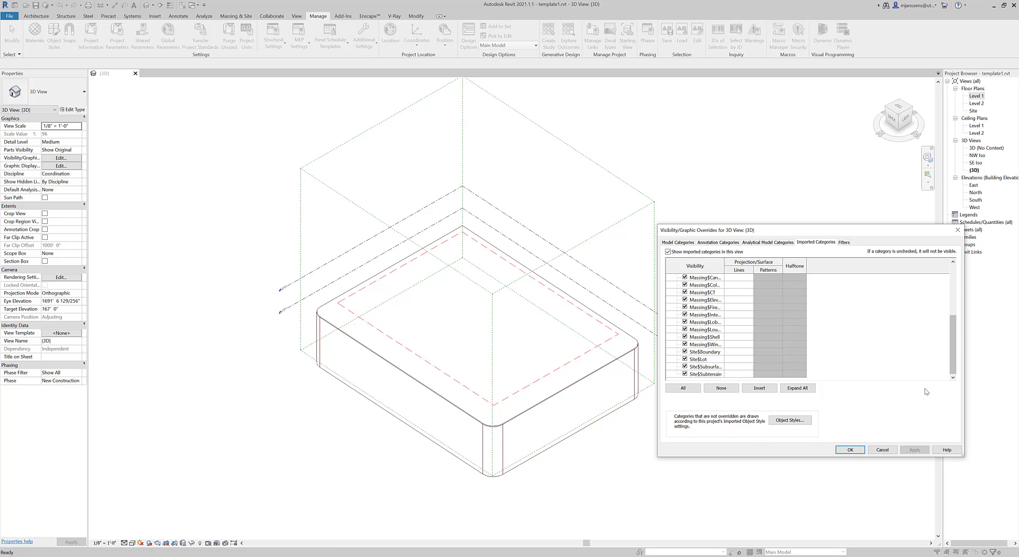
left_click(684, 375)
left_click(684, 375)
left_click(914, 450)
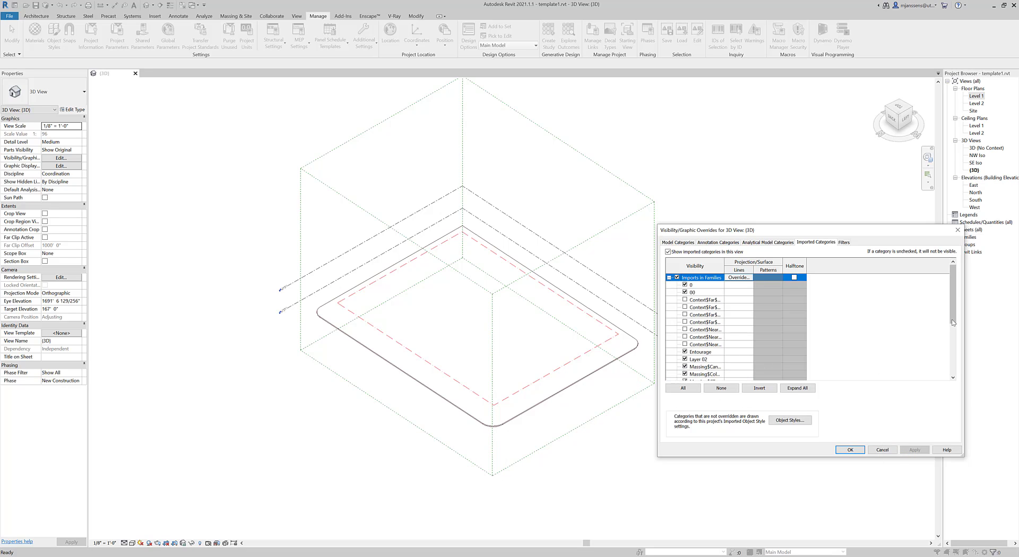
left_click_drag(953, 297, 953, 344)
left_click(685, 360)
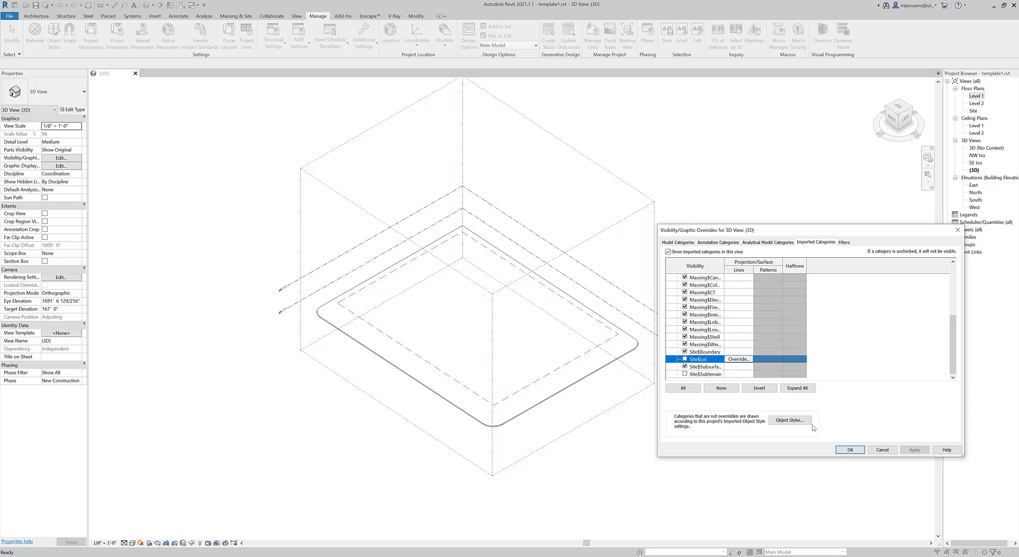
left_click(914, 450)
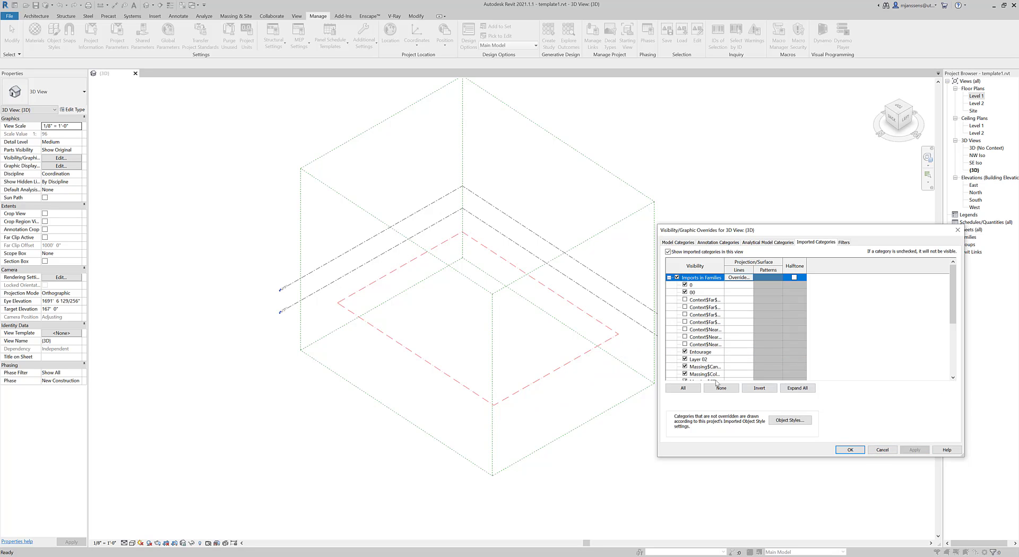
left_click_drag(953, 295, 953, 344)
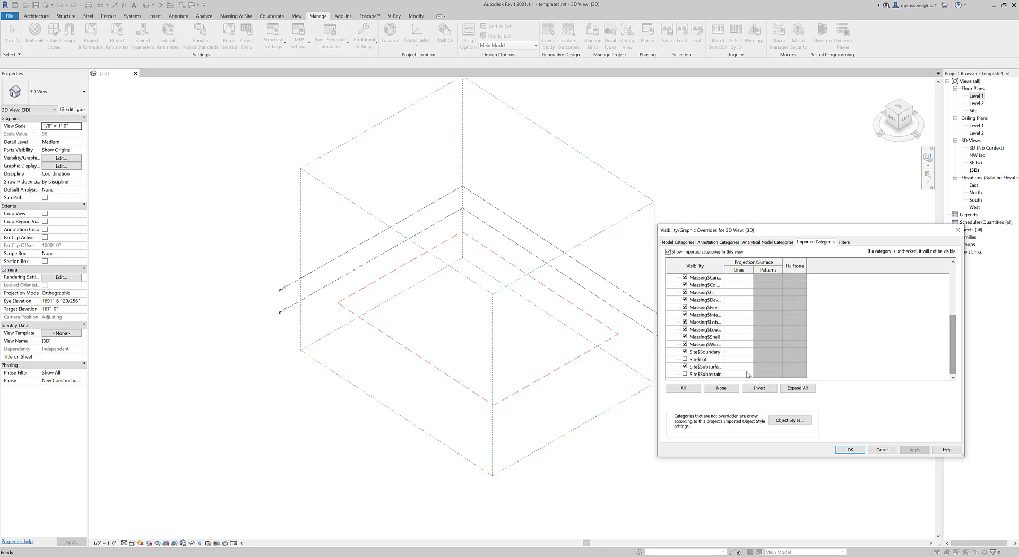
left_click(685, 374)
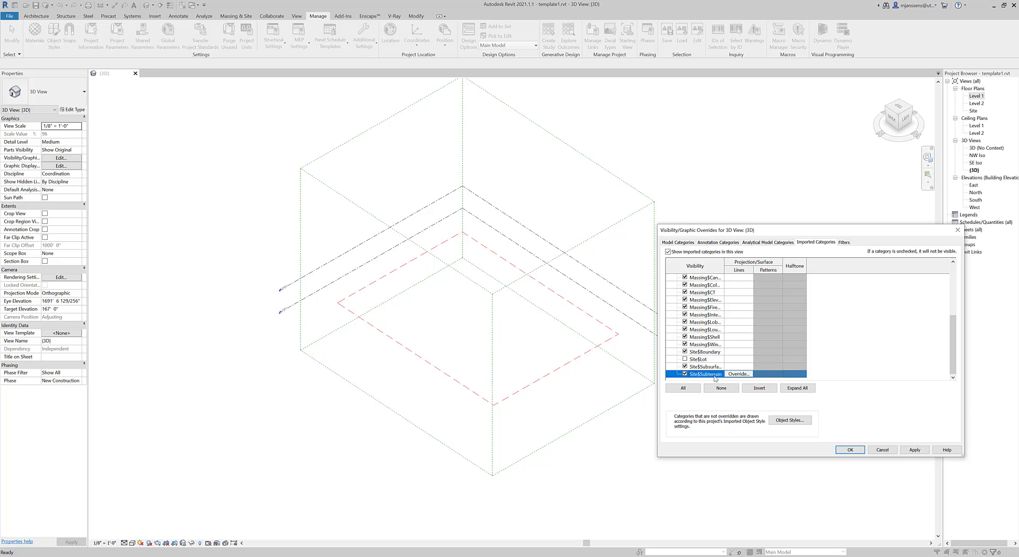
left_click(685, 359)
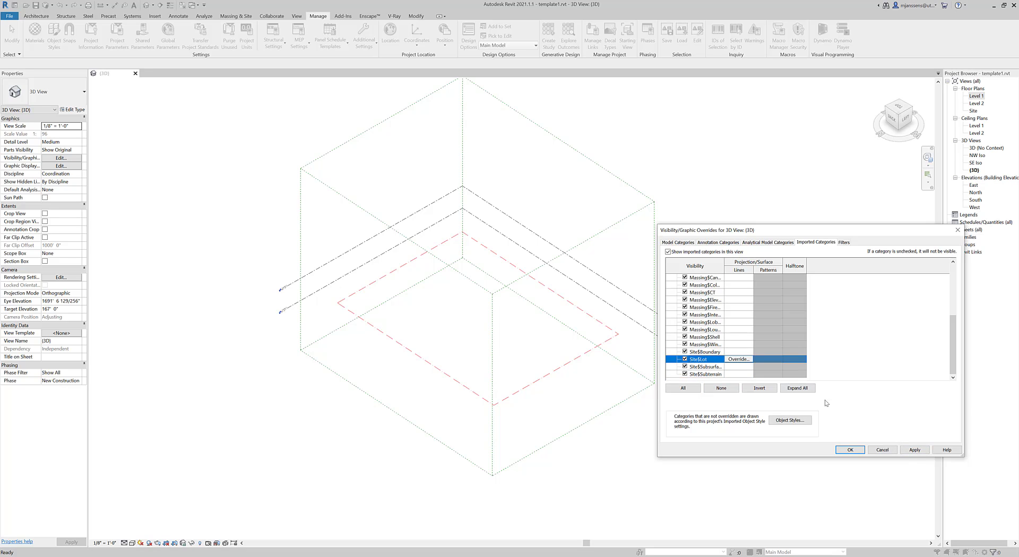
left_click(911, 450)
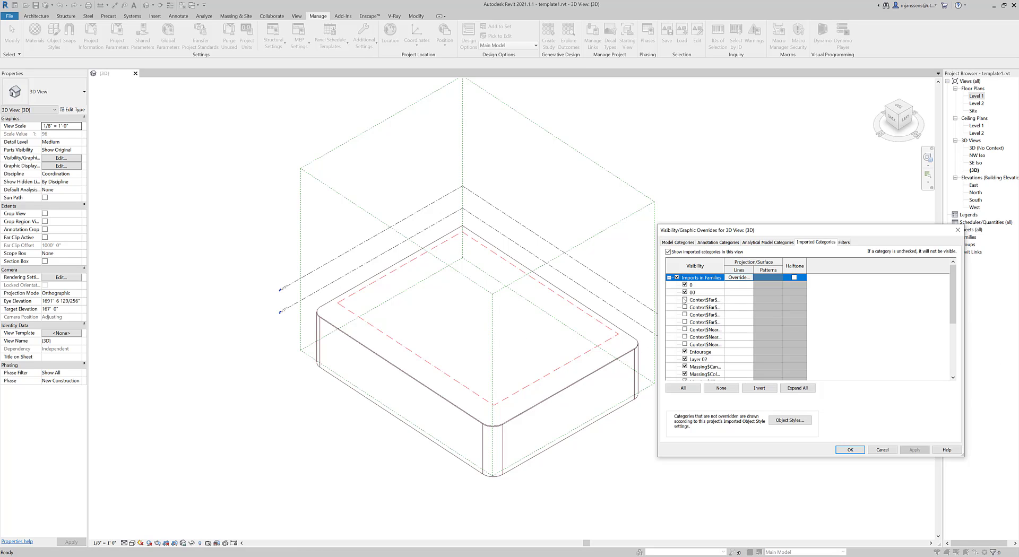
left_click(684, 300)
left_click(684, 307)
left_click(684, 315)
left_click(684, 322)
left_click(684, 329)
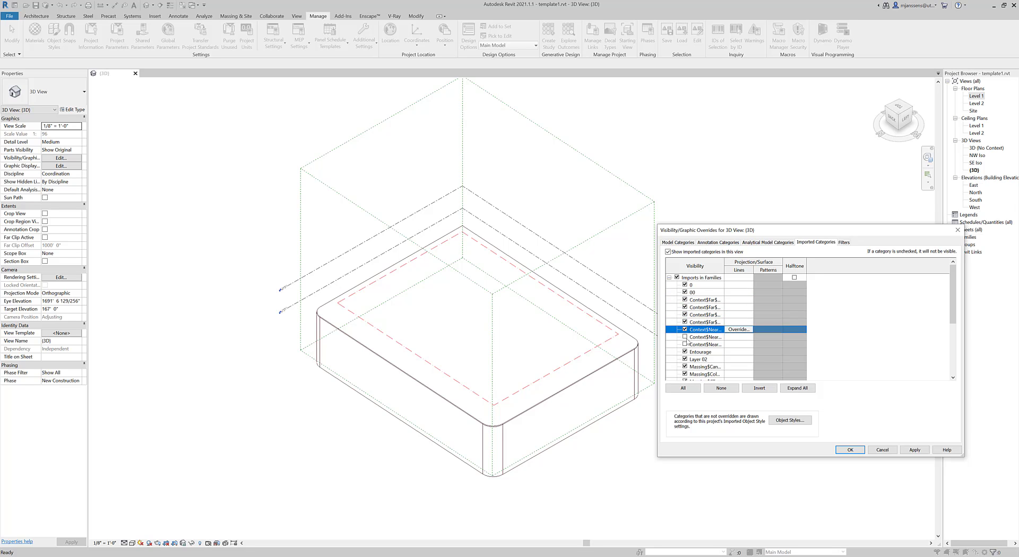
left_click(684, 337)
left_click(684, 344)
left_click(849, 450)
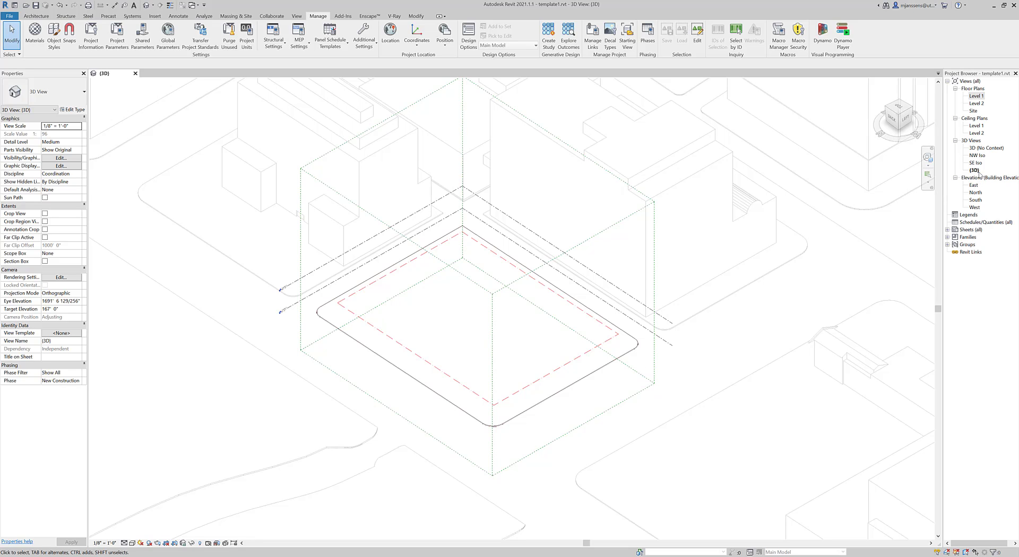
Step: Open 3D (No Context) and recentre the lot outline, then switch to {3D} and back
double_click(978, 148)
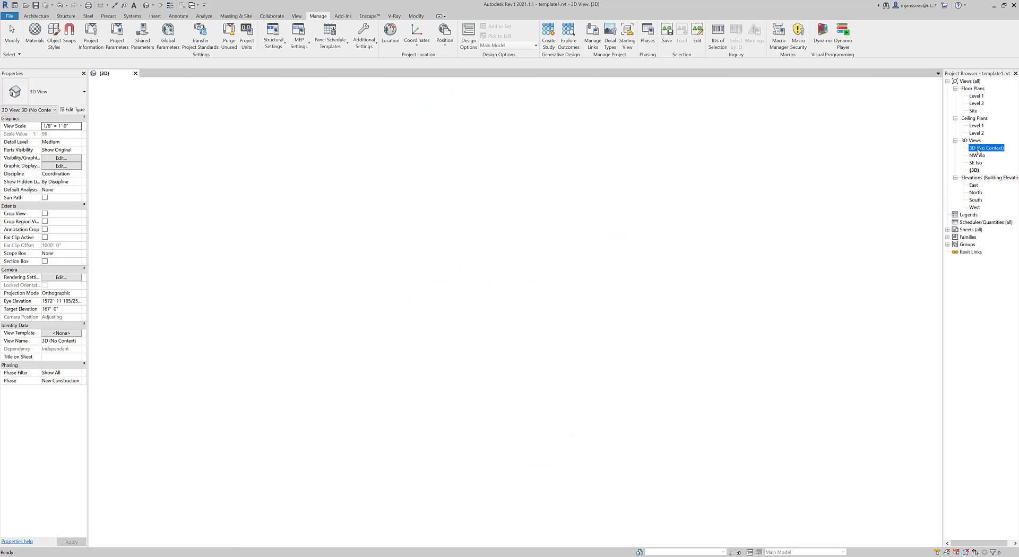
scroll(559, 345, "up", 2)
scroll(559, 345, "up", 6)
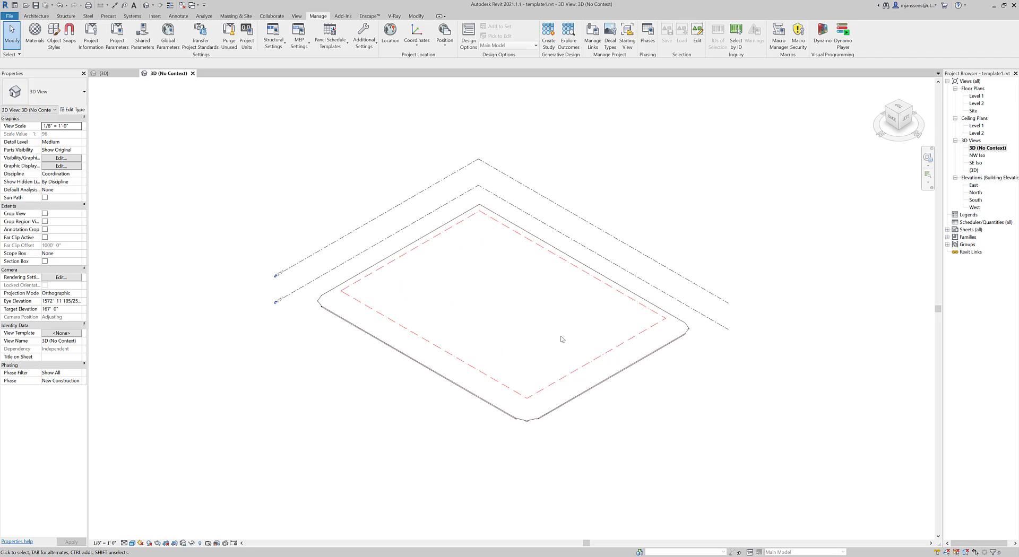
scroll(586, 370, "down", 1)
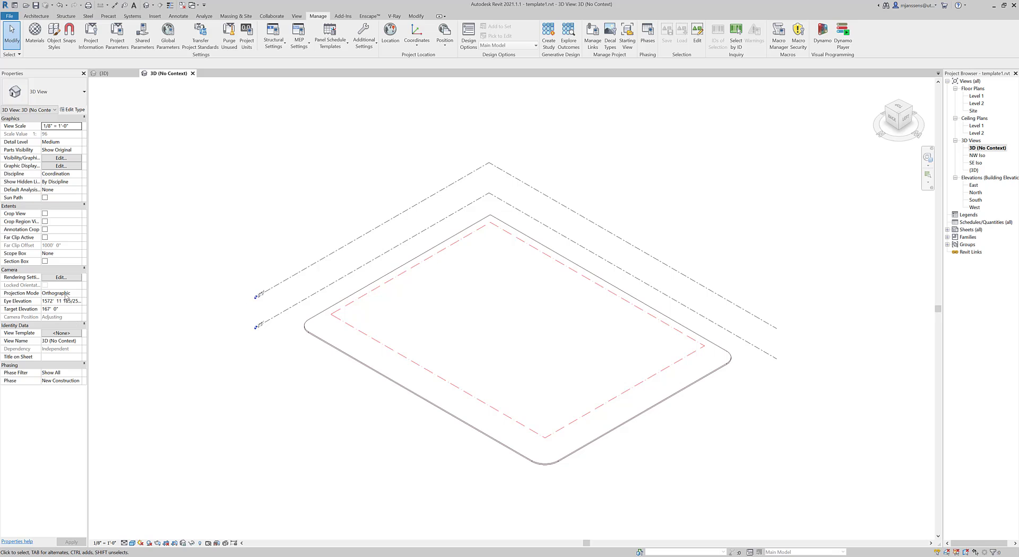
middle_click_drag(578, 301, 548, 314)
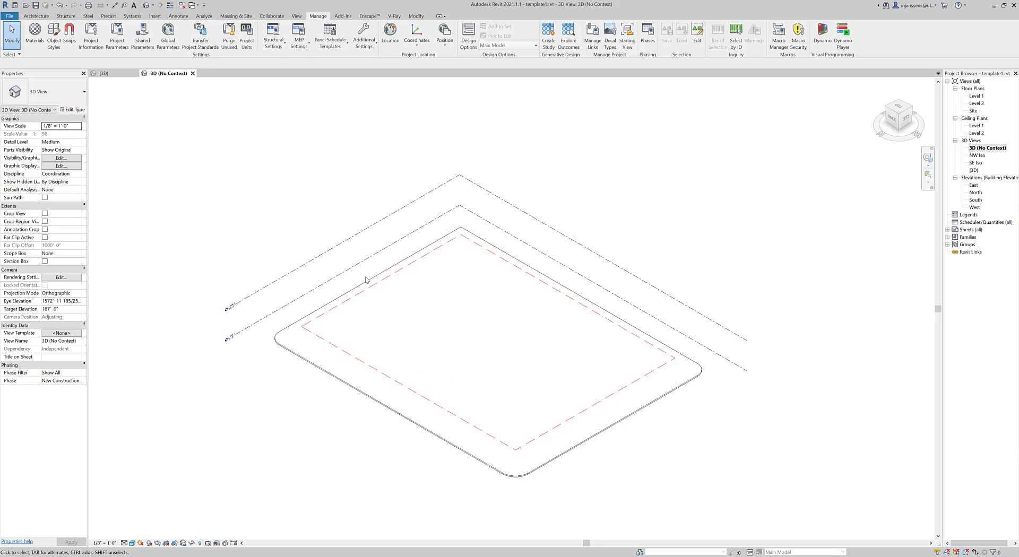
middle_click_drag(413, 276, 406, 264)
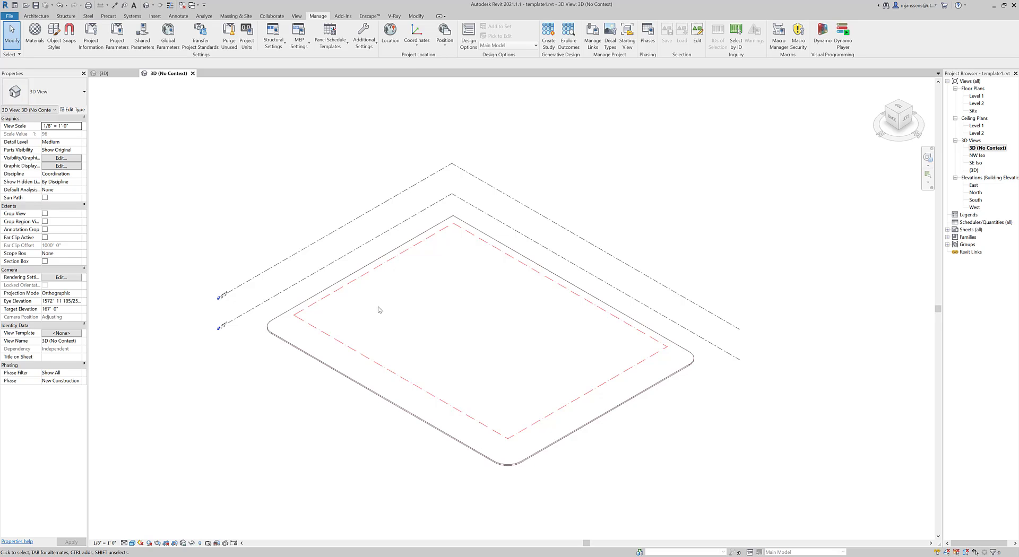
double_click(974, 170)
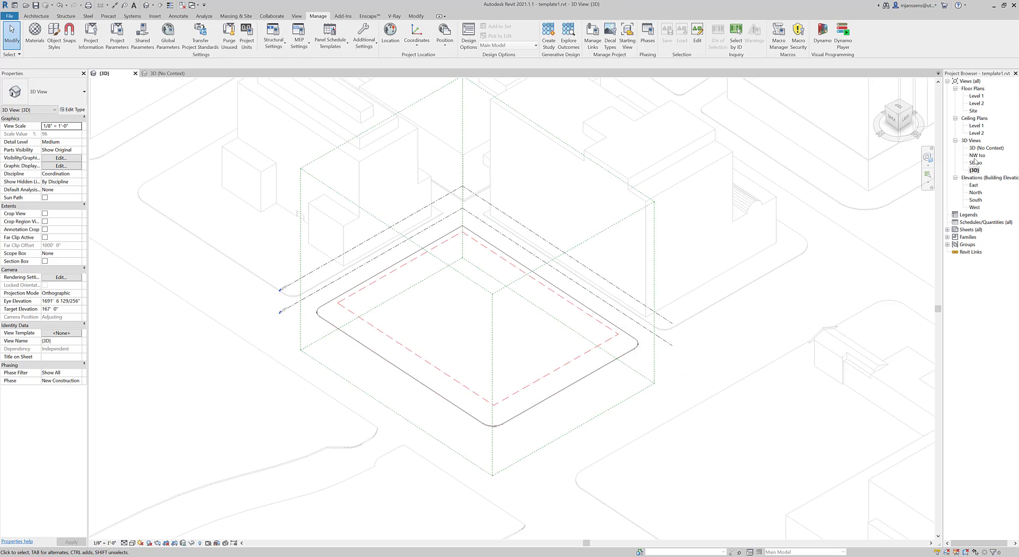
double_click(977, 149)
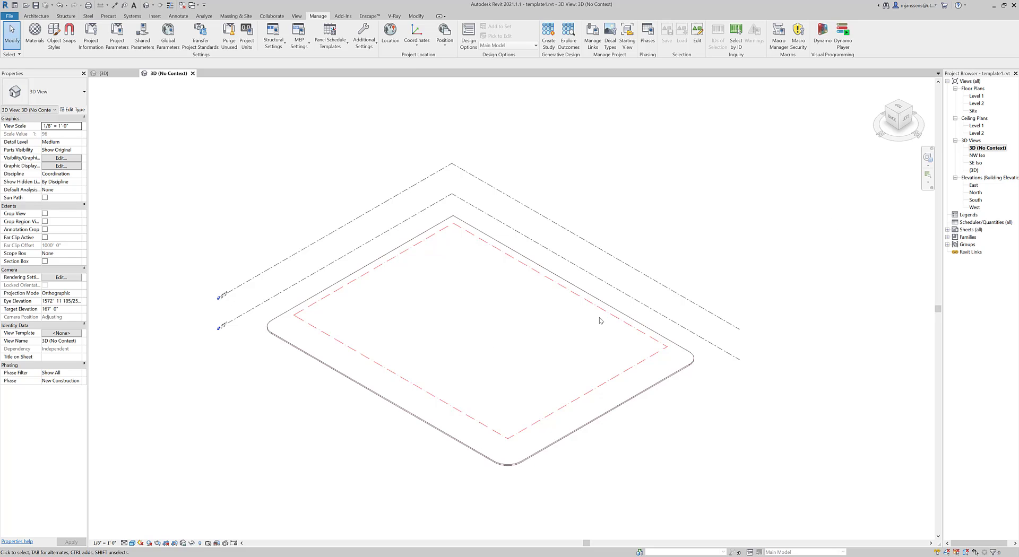
Step: Review the panned NW Iso view, then open SE Iso and expand Sheets (all)
double_click(976, 155)
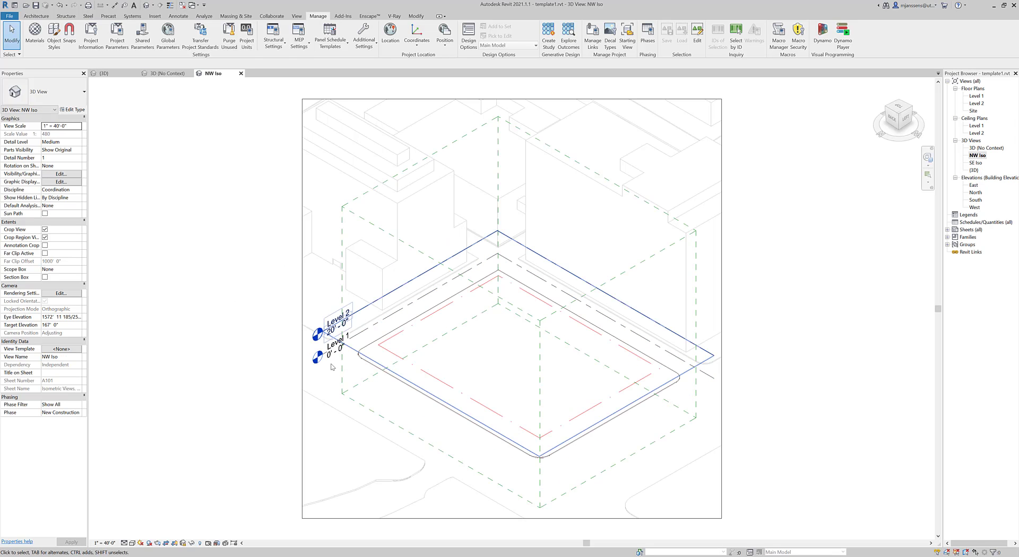
left_click(305, 380)
left_click(492, 465)
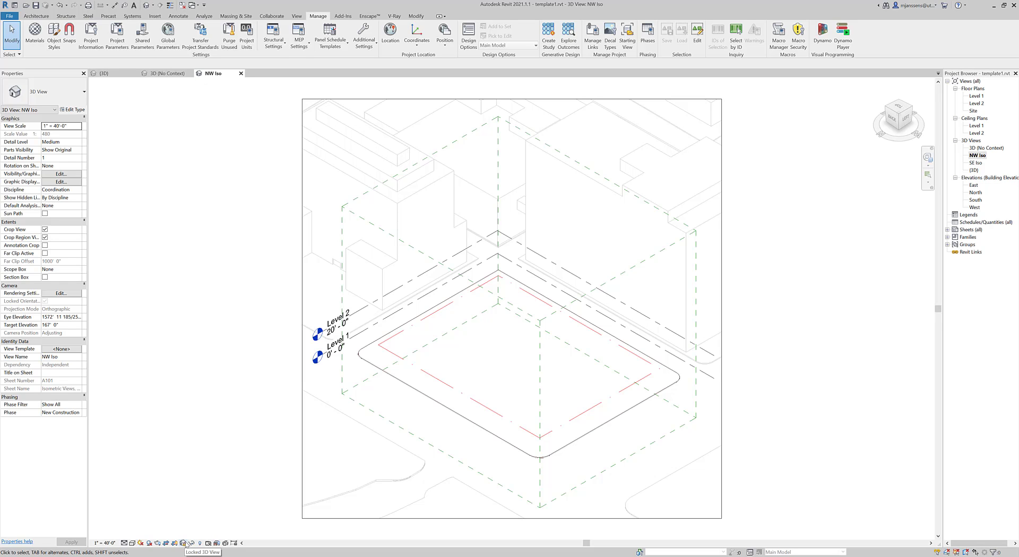
middle_click_drag(747, 441, 728, 434)
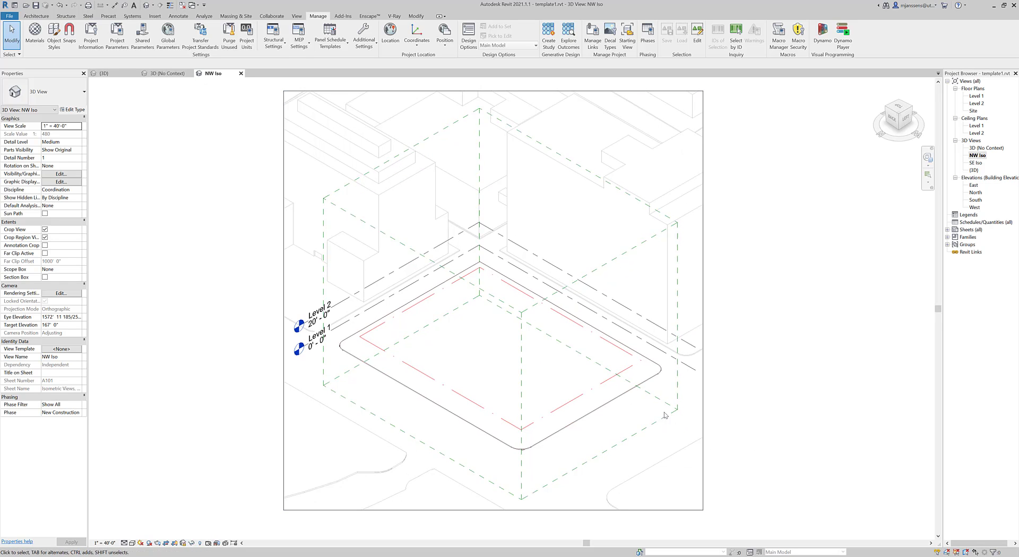
middle_click_drag(665, 415, 665, 419)
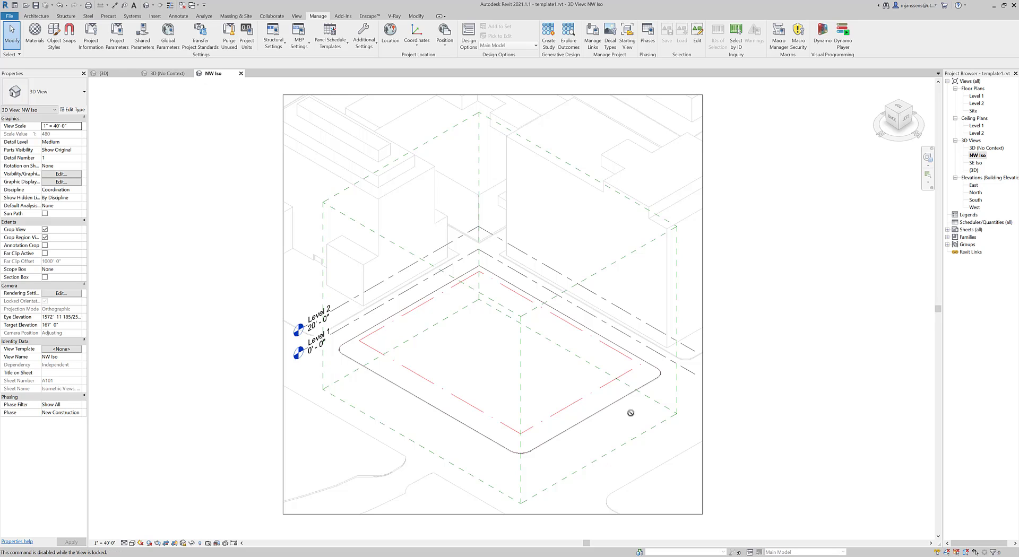
middle_click_drag(759, 413, 752, 412)
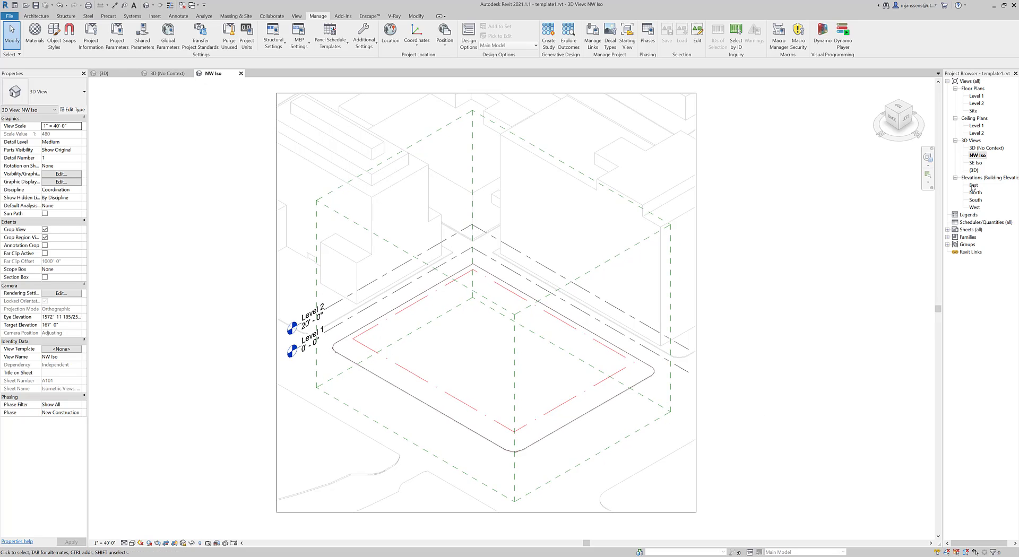
double_click(979, 163)
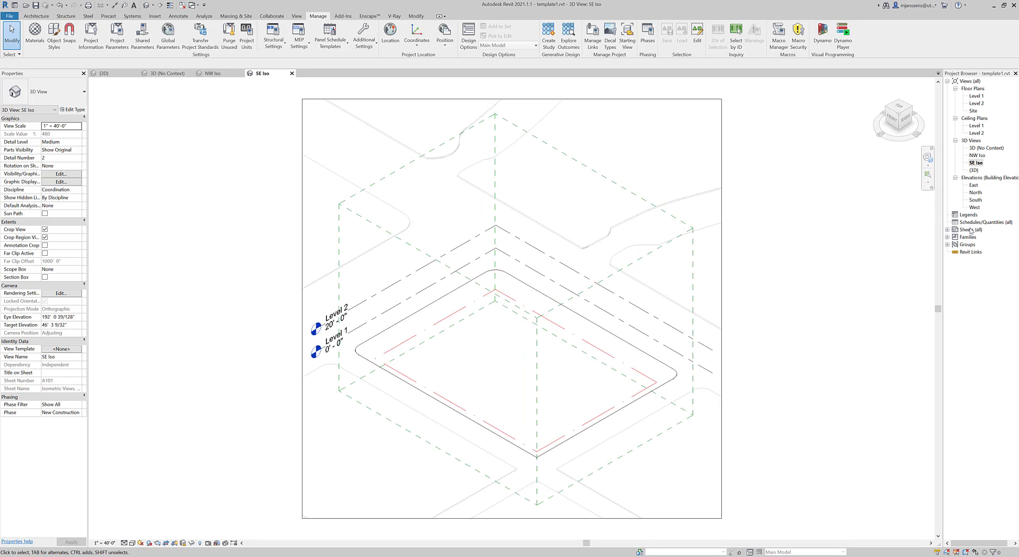
double_click(953, 230)
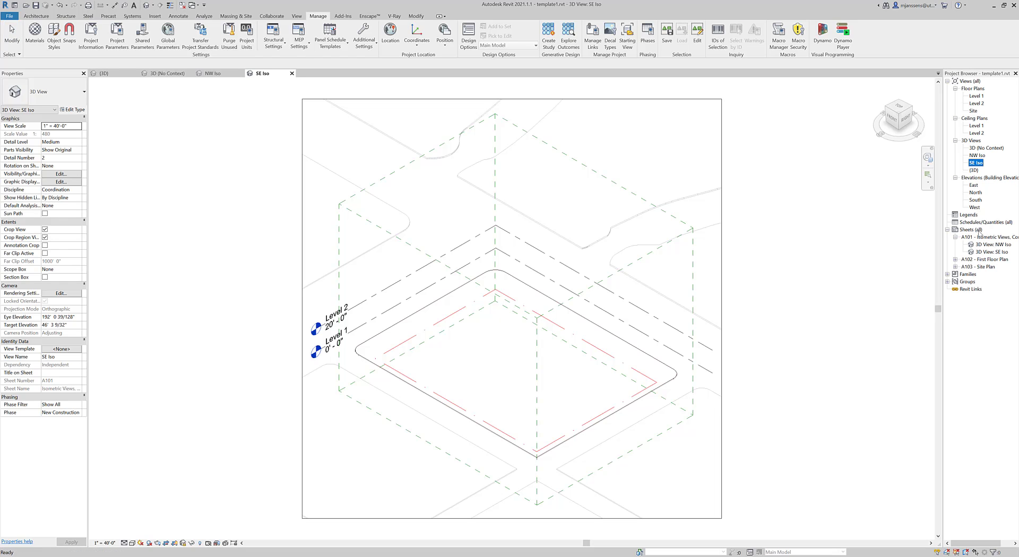
Step: Open sheet A101 and frame the whole sheet with its NW and SE isometric viewports
double_click(977, 239)
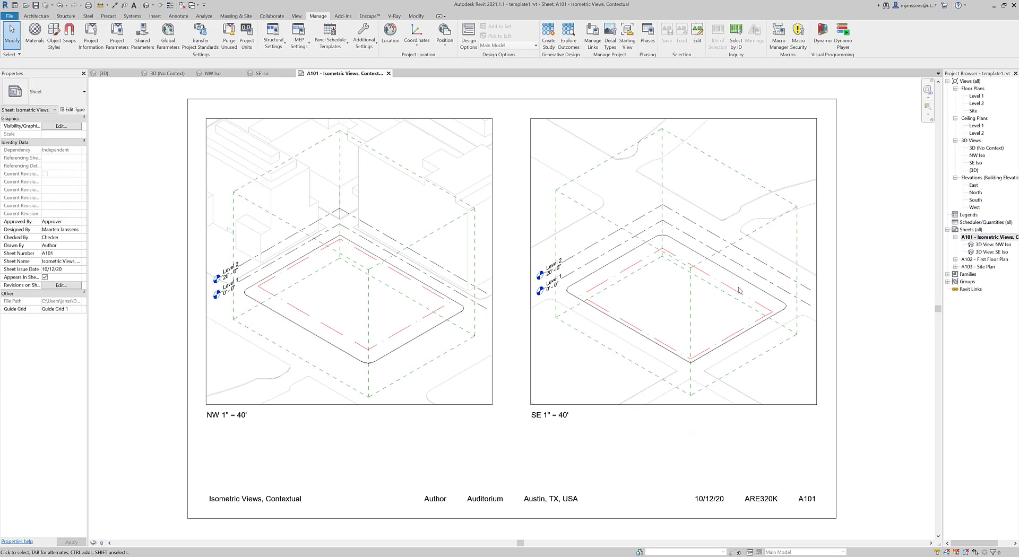
middle_click_drag(879, 330, 868, 325)
scroll(791, 291, "down", 1)
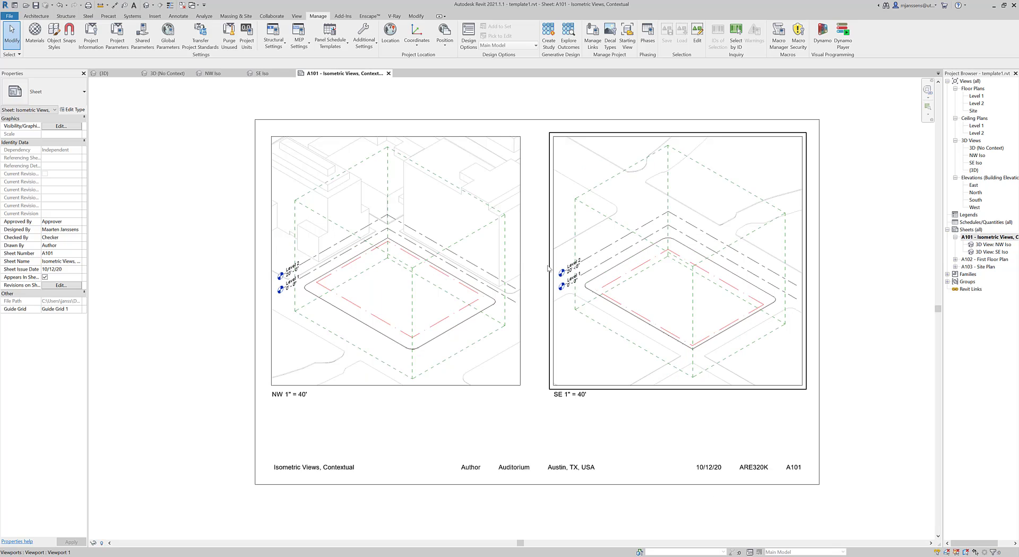
middle_click_drag(767, 370, 737, 357)
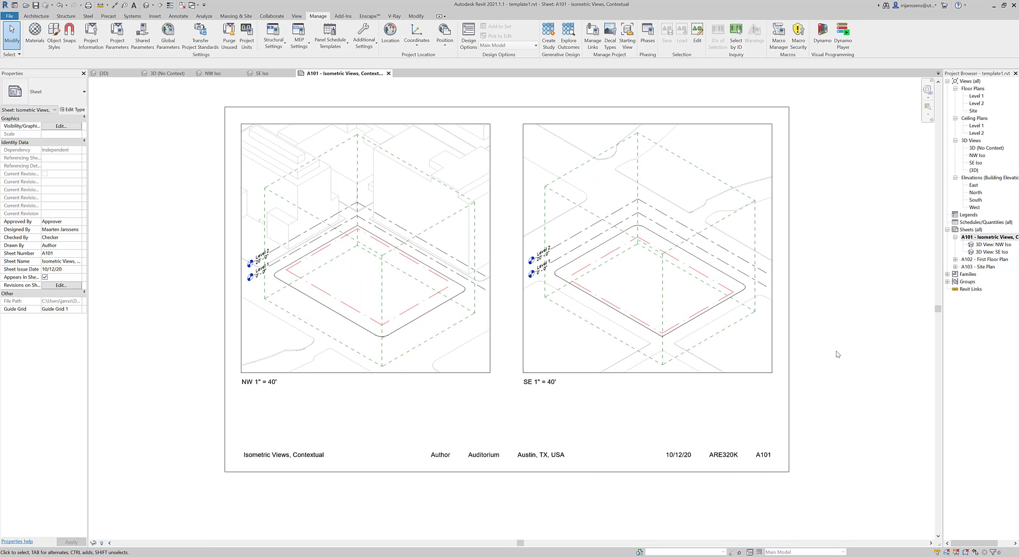
left_click(498, 332)
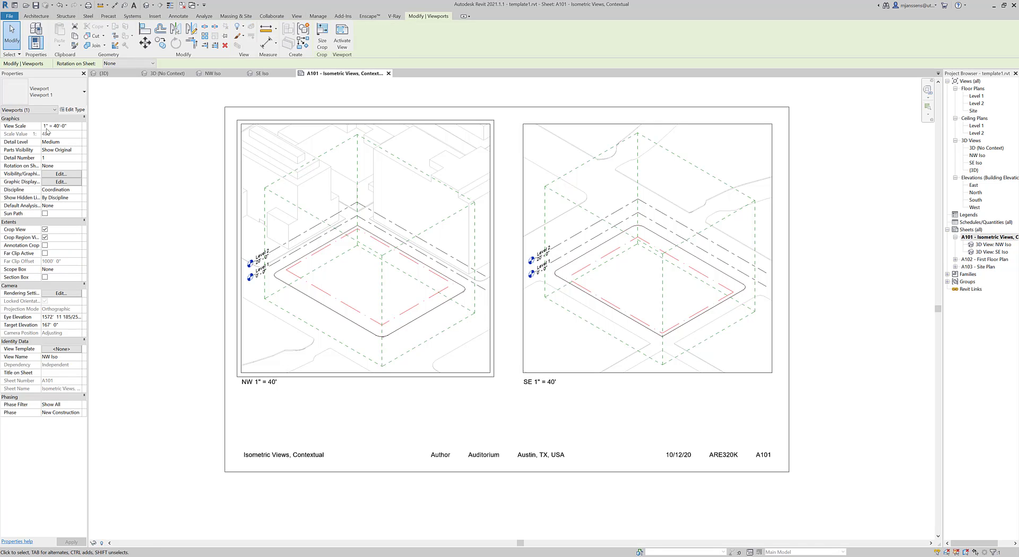
left_click(150, 248)
scroll(273, 313, "down", 1)
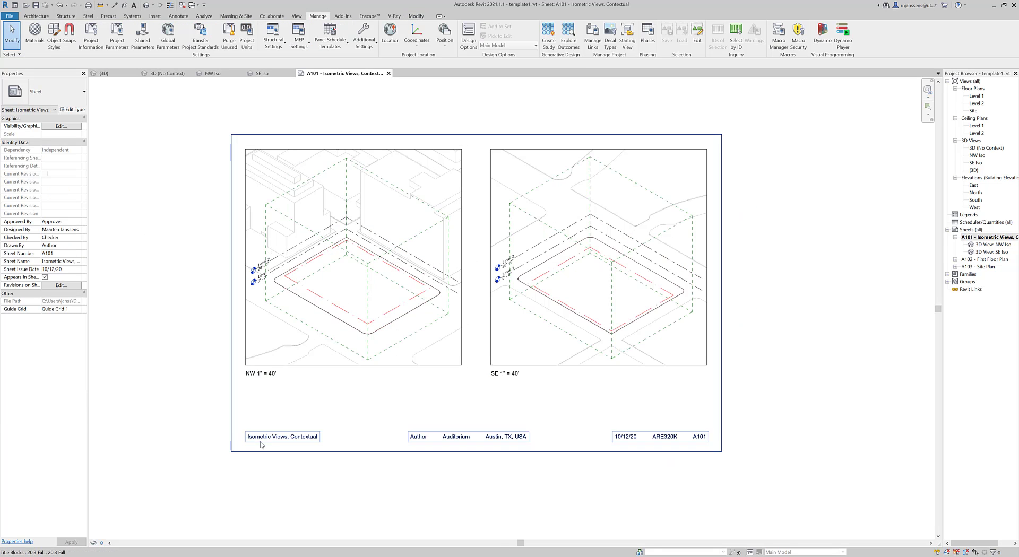
middle_click_drag(553, 424, 564, 423)
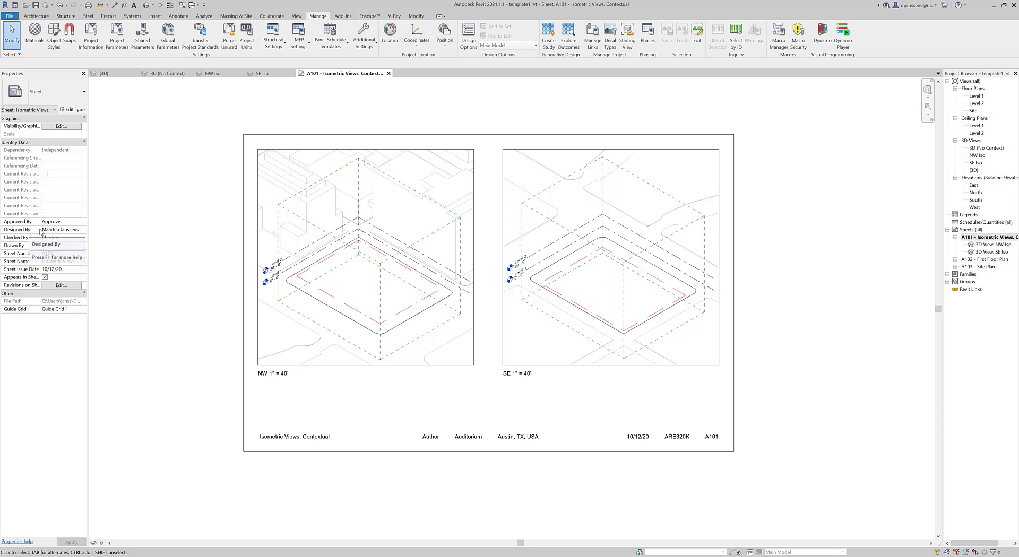
Step: Enter the designer's full name in sheet A101's Drawn By field and check the title block
left_click(68, 246)
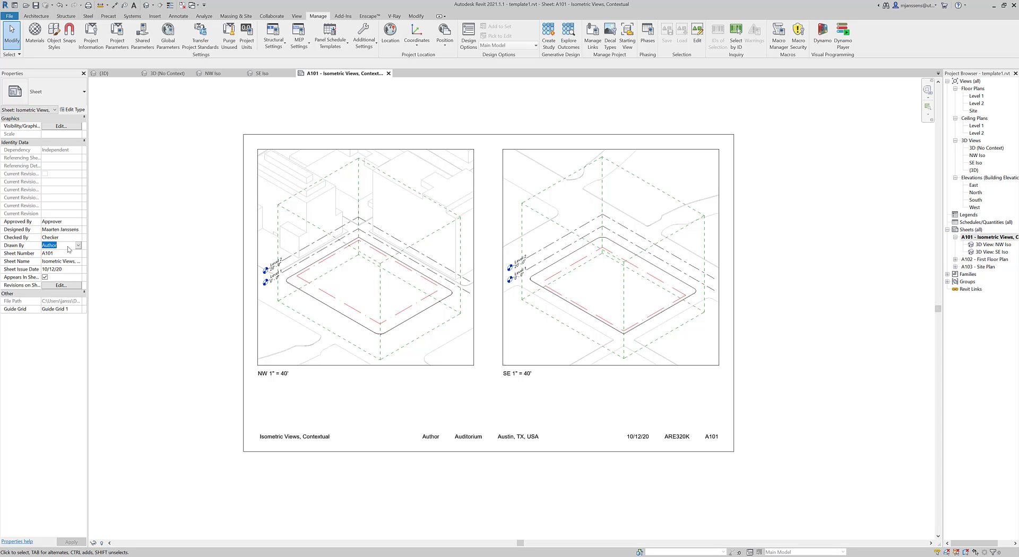
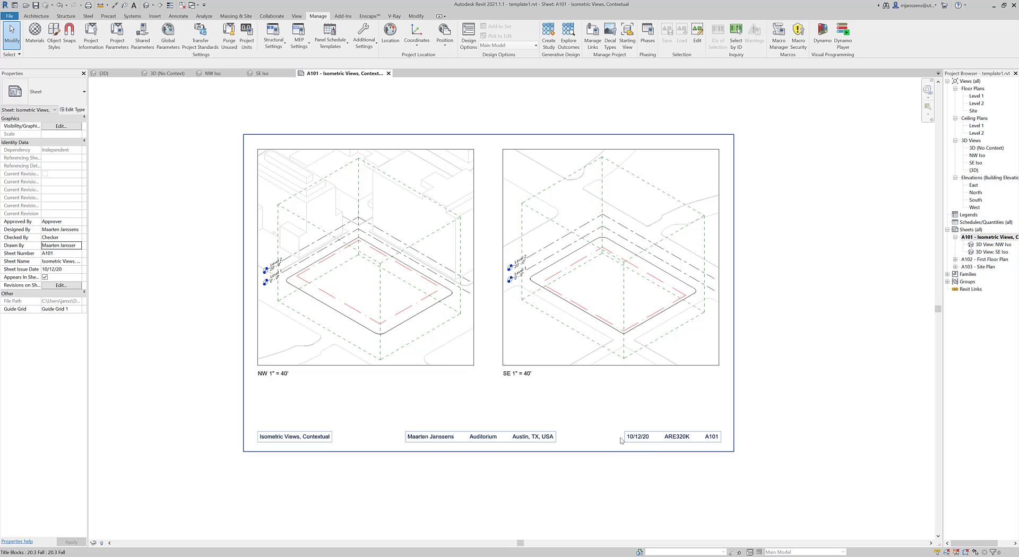
left_click(642, 439)
left_click(134, 306)
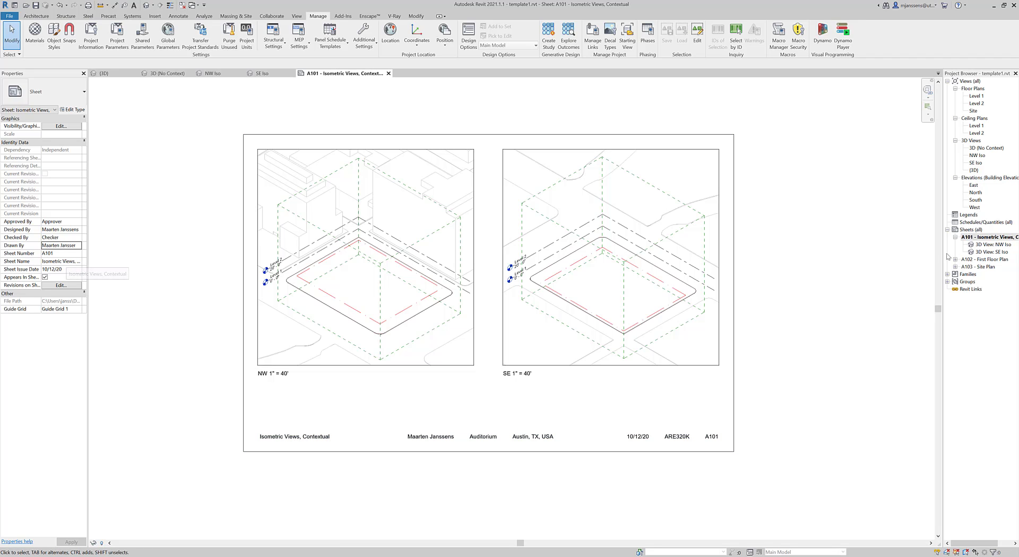
right_click(997, 237)
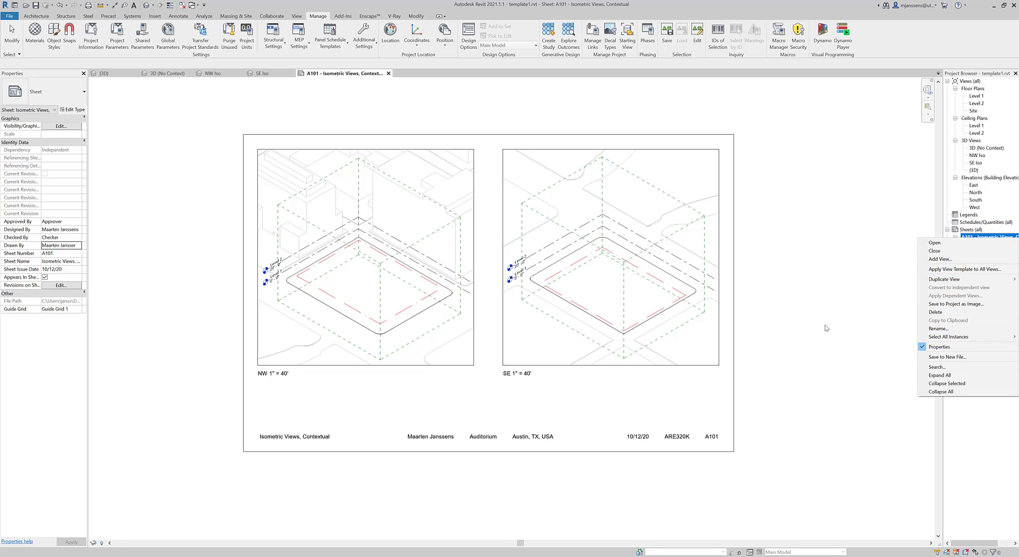
left_click(799, 332)
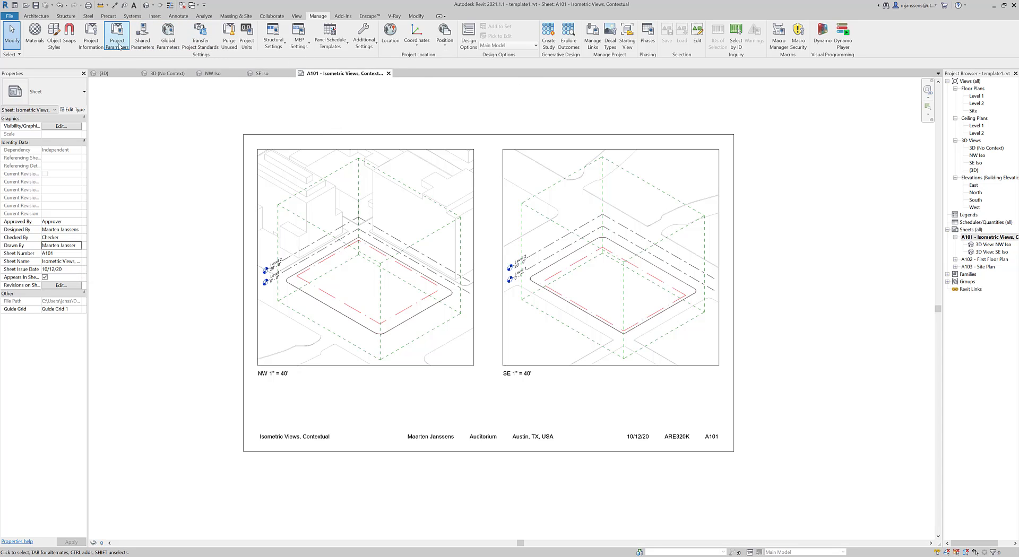
left_click(97, 51)
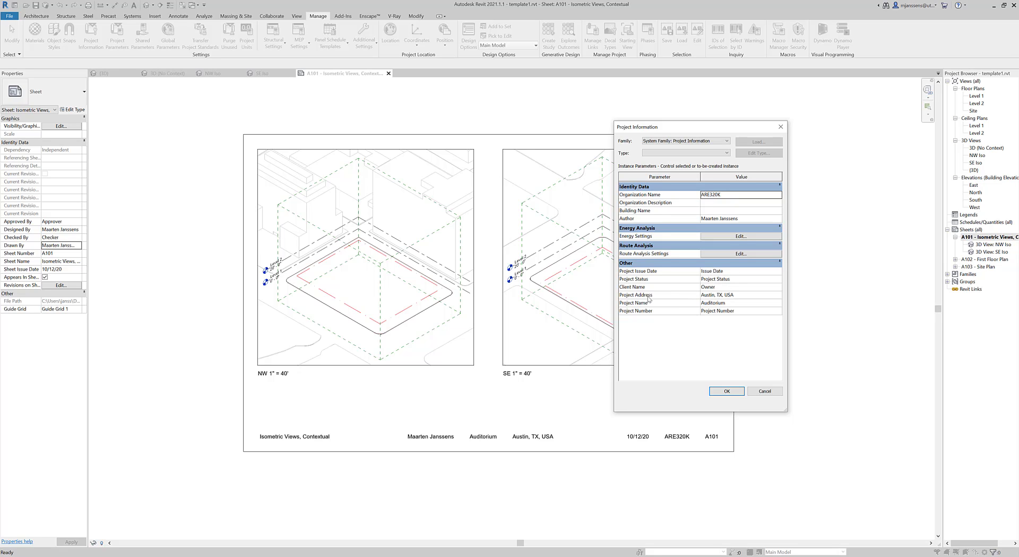
left_click(757, 297)
left_click(778, 296)
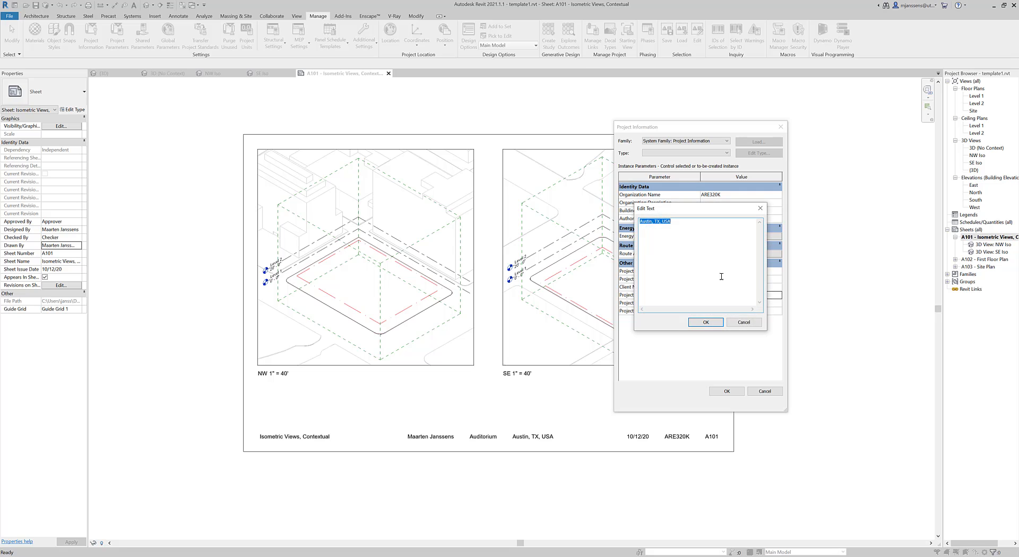
left_click(738, 321)
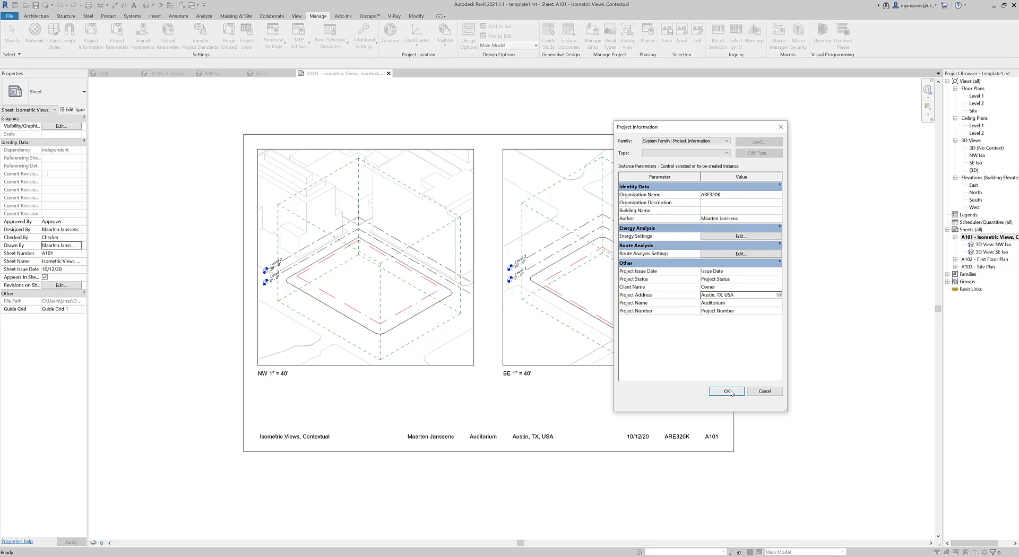
left_click(726, 391)
left_click(91, 37)
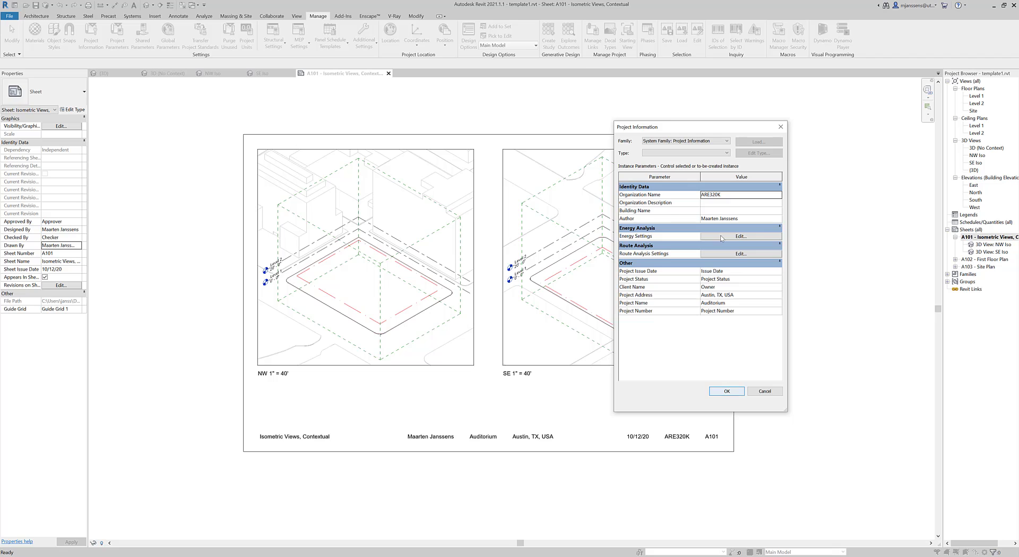
left_click(726, 391)
Step: On sheet A102, set the floor plan viewport scale to 1/16" = 1'-0"
left_click(983, 259)
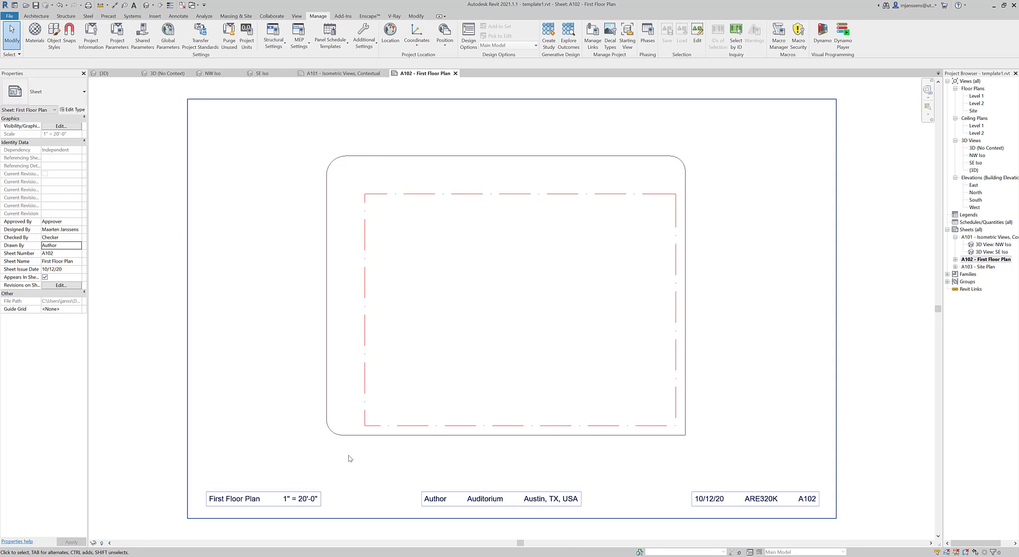
left_click(356, 440)
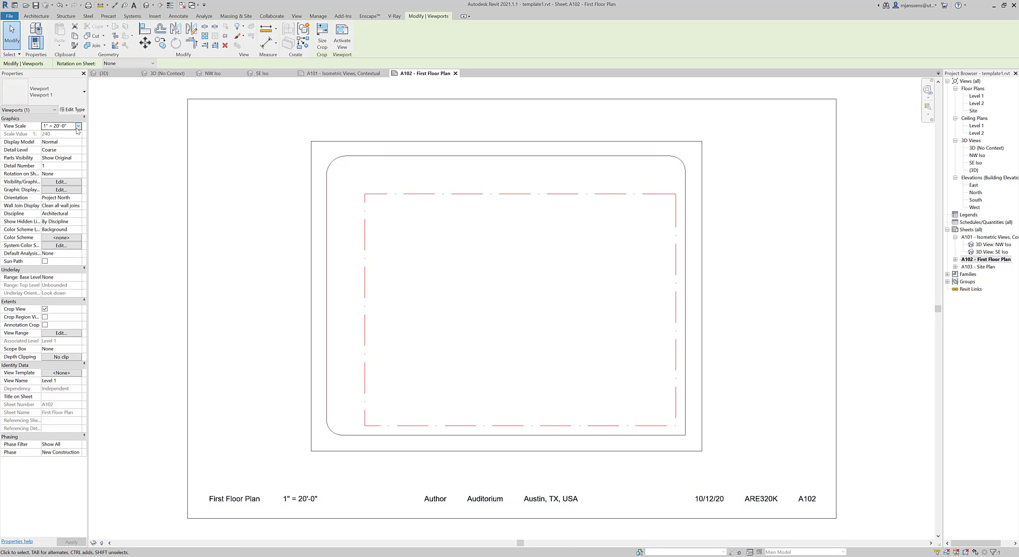
left_click(78, 126)
left_click(59, 134)
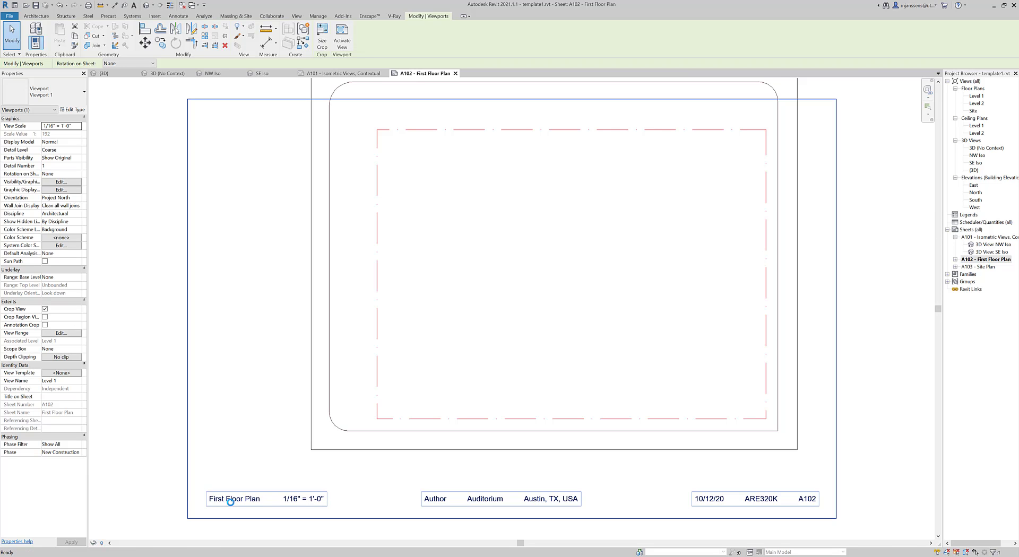
Step: Set the A102 title block's Drawn By to the designer's name and apply it
left_click(353, 498)
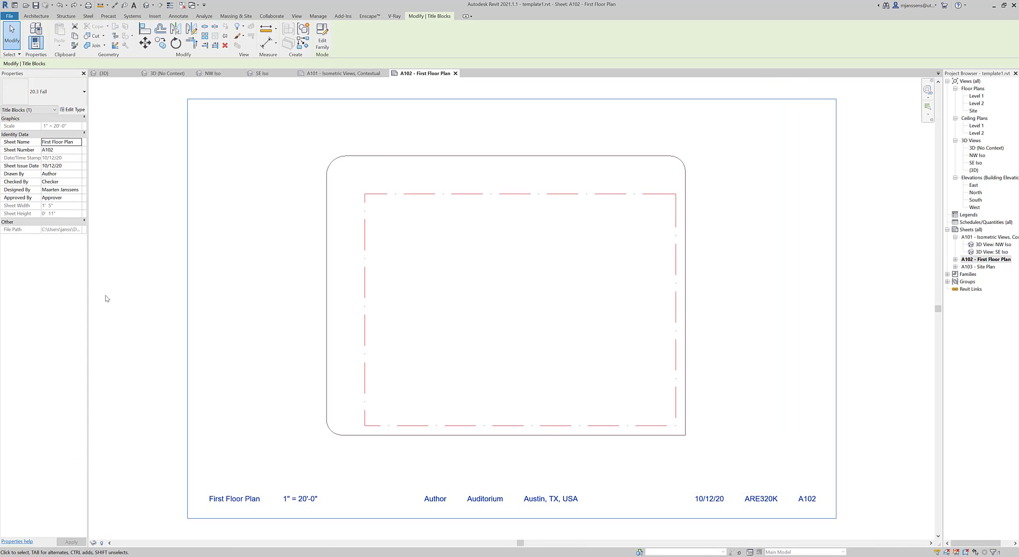
left_click(78, 175)
left_click(61, 183)
left_click(125, 223)
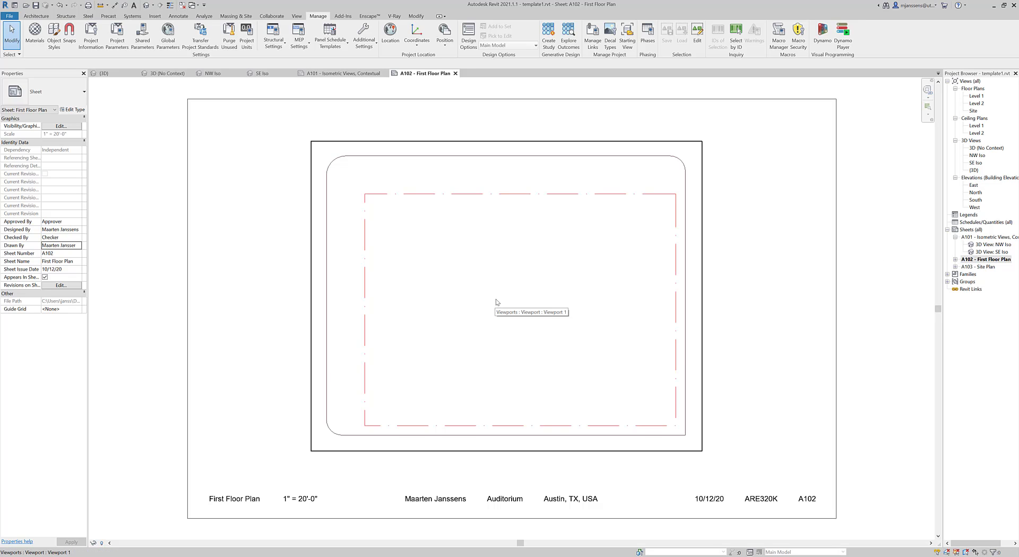
Step: Open sheet A103 - Site Plan and select its title block and site viewport to inspect properties
double_click(985, 267)
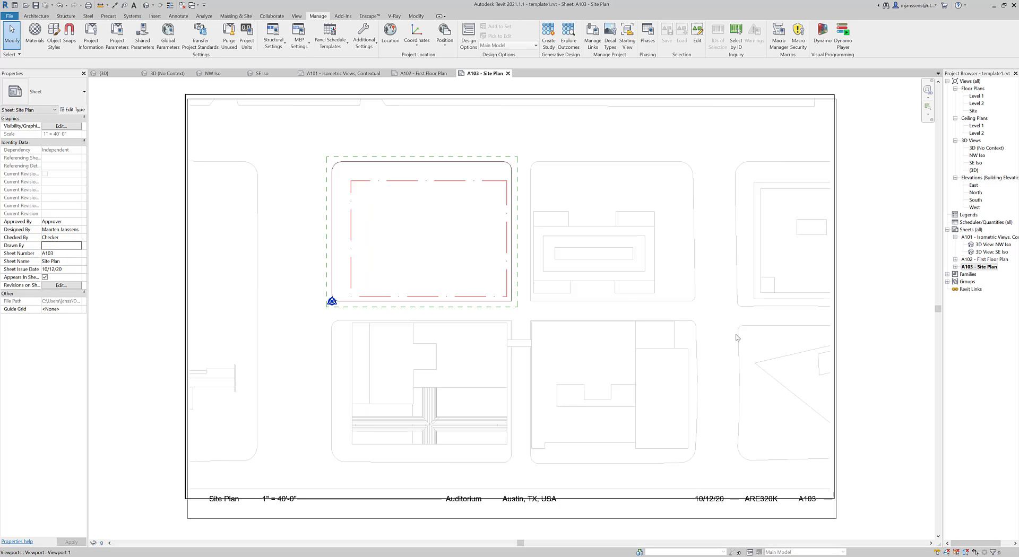
scroll(690, 403, "down", 3)
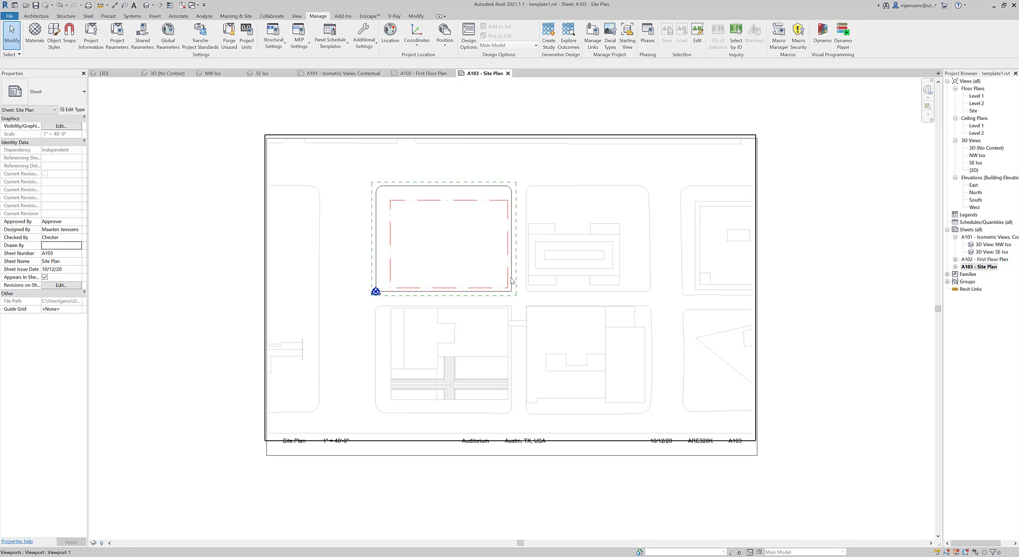
scroll(336, 259, "up", 3)
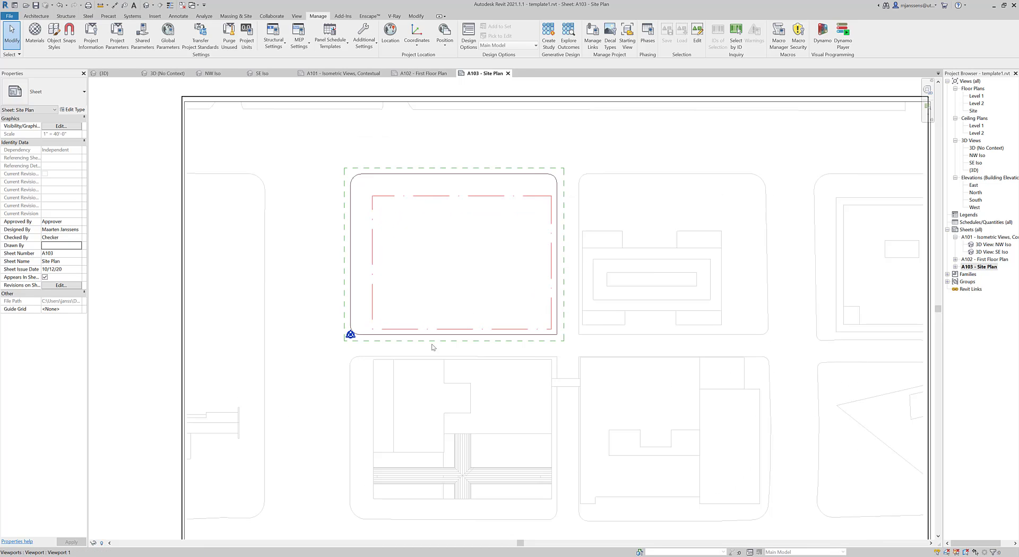
scroll(434, 347, "down", 3)
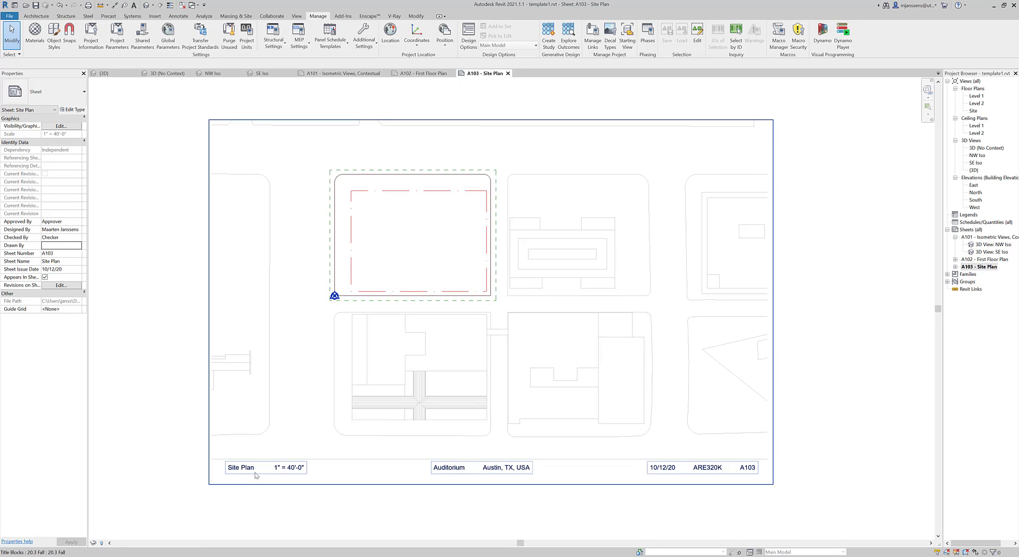
left_click(284, 469)
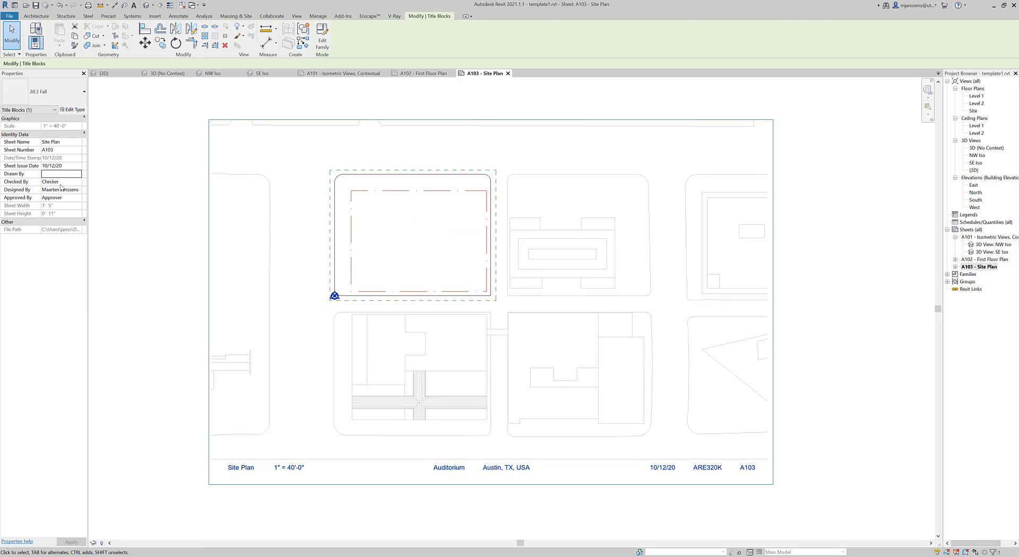
left_click(405, 264)
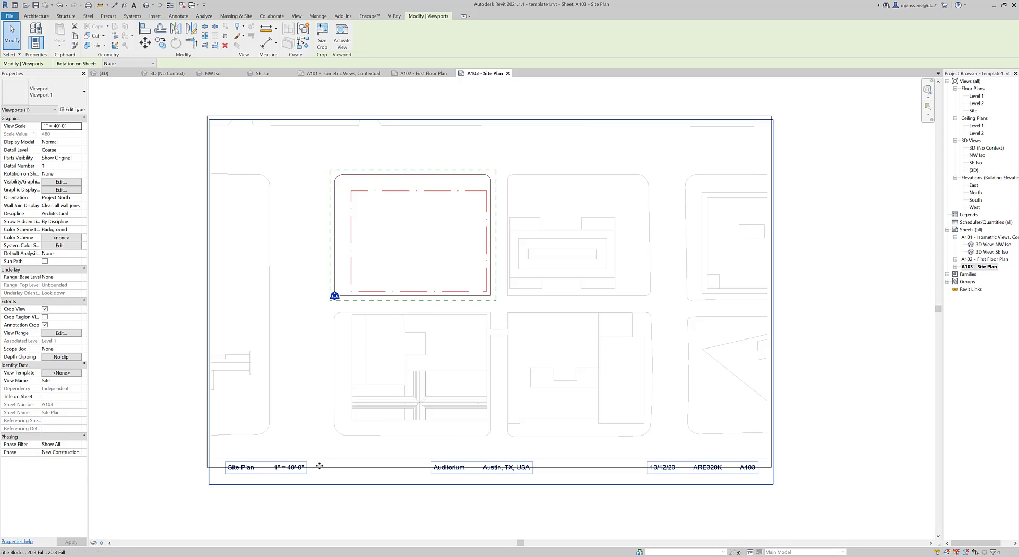
Step: Reopen sheet A102 - First Floor Plan and zoom and pan to check its title block
double_click(990, 259)
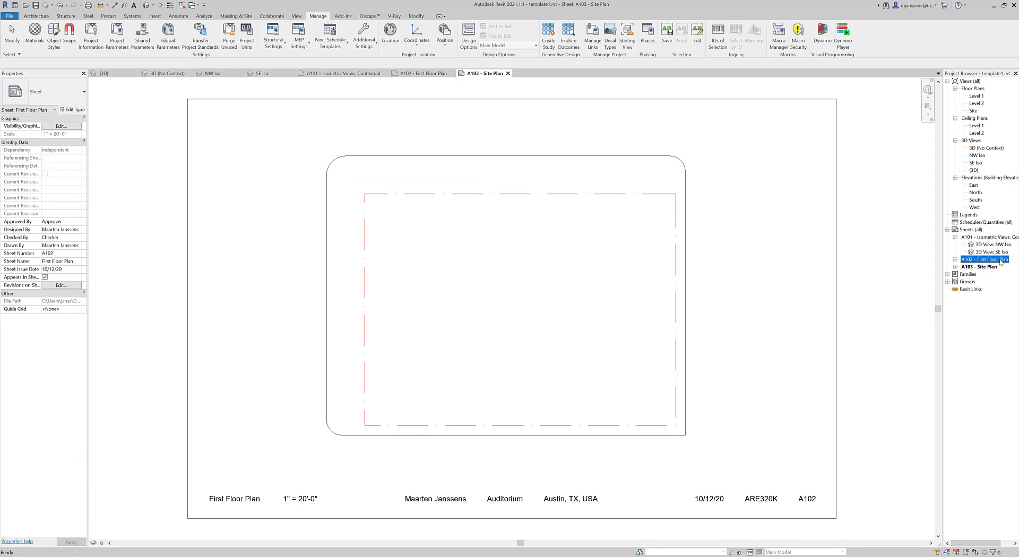
scroll(311, 429, "down", 2)
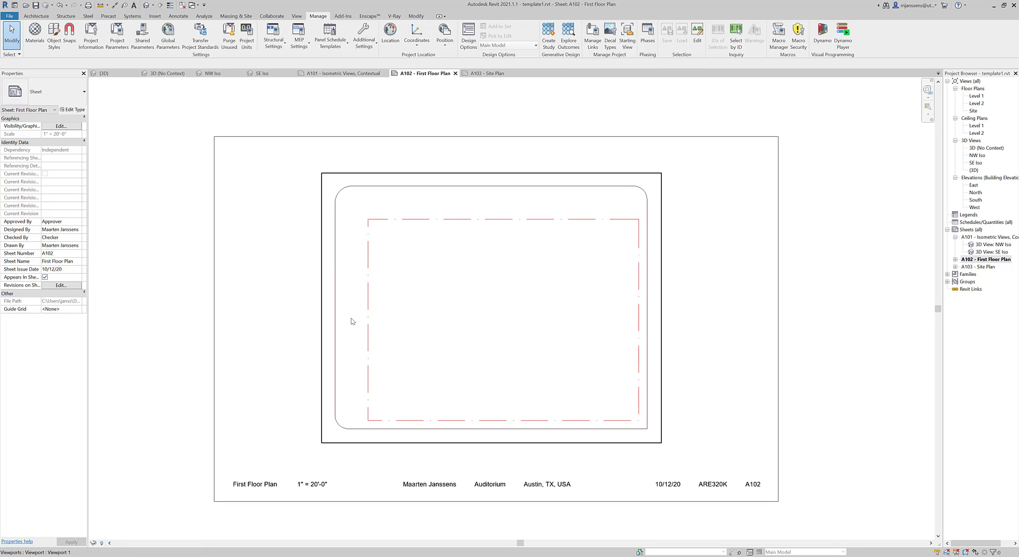
middle_click_drag(520, 374, 513, 369)
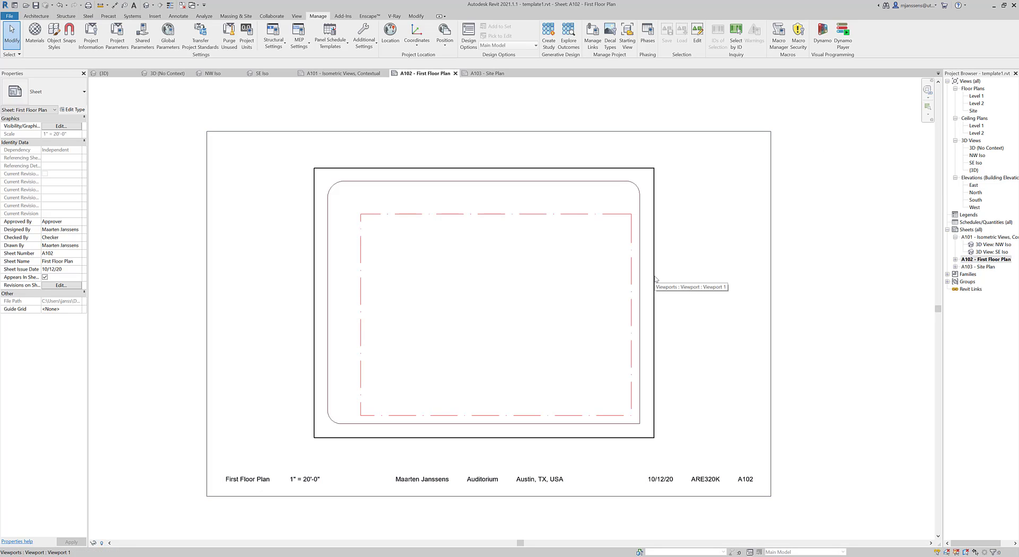
scroll(706, 278, "down", 1)
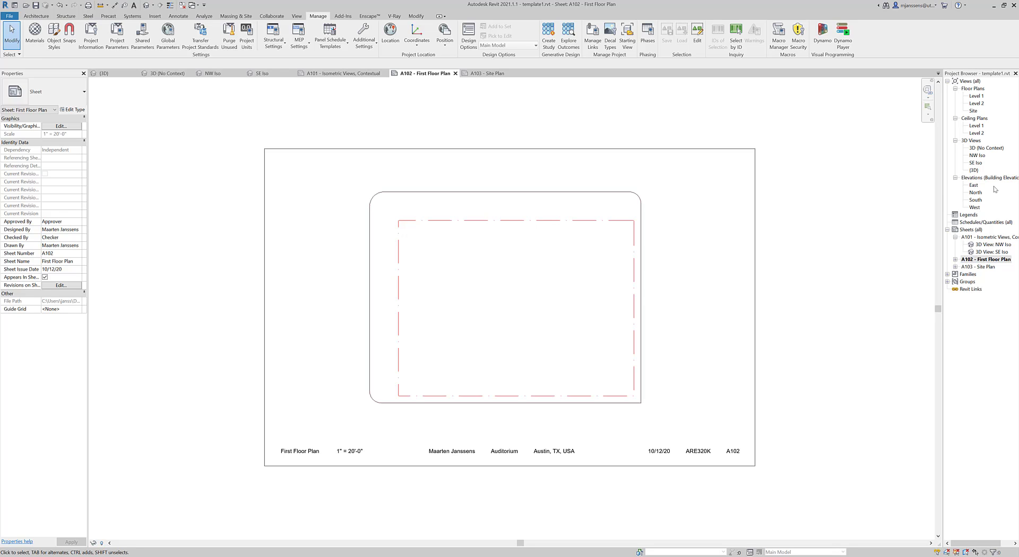
Step: Open the East elevation, view it uncropped with surrounding buildings, then re-enable Crop View
double_click(974, 186)
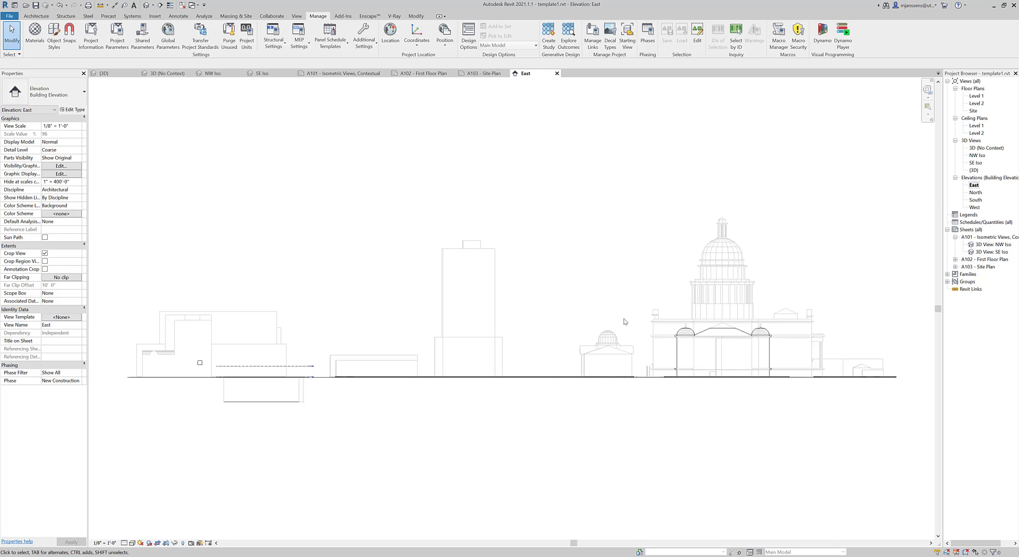
scroll(252, 381, "up", 5)
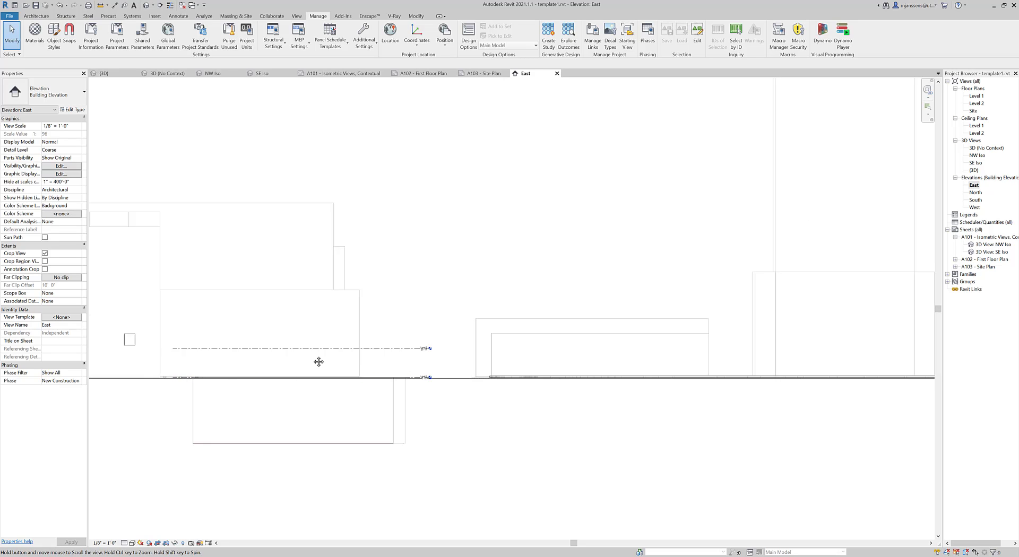
scroll(318, 359, "down", 2)
left_click(158, 543)
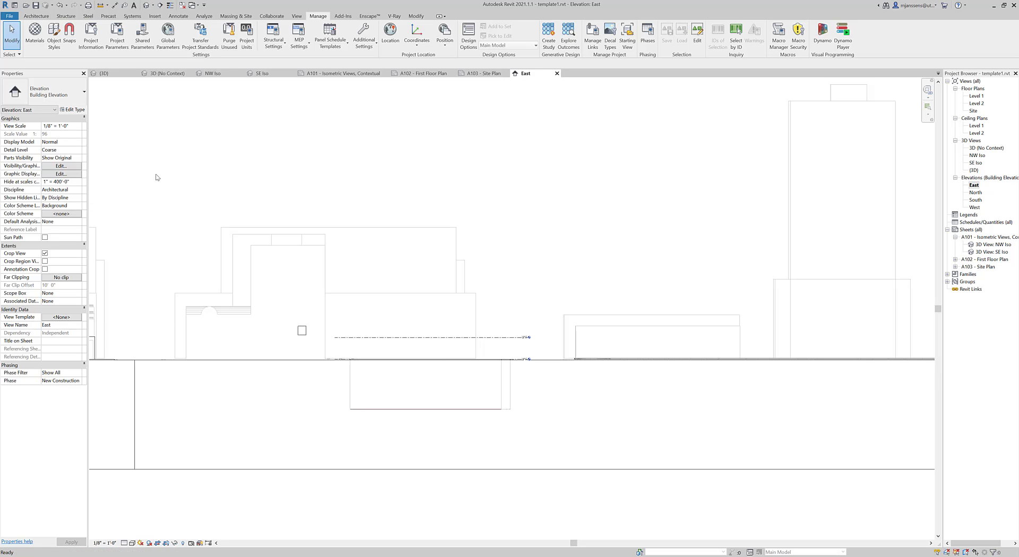
scroll(186, 482, "down", 1)
middle_click_drag(186, 481, 276, 466)
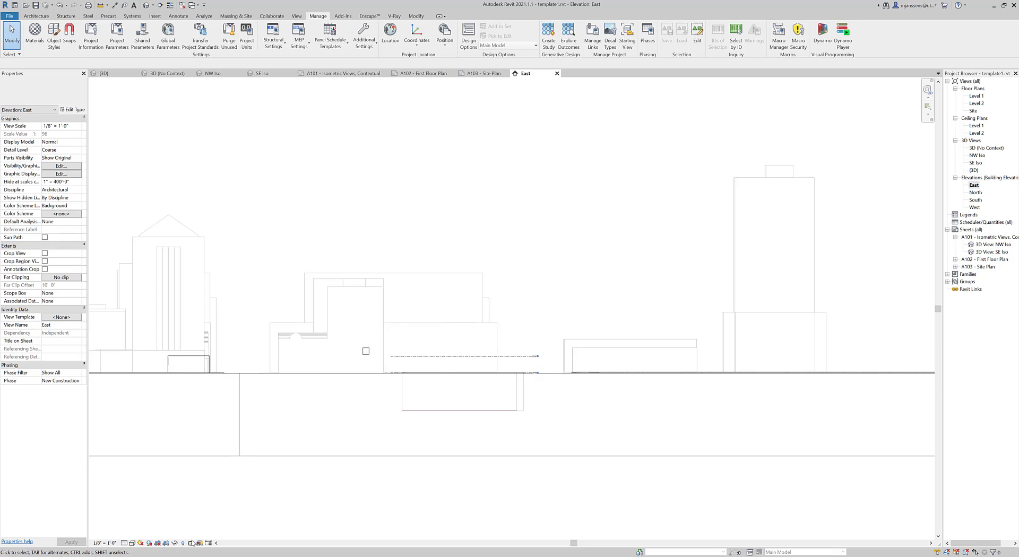
left_click(157, 543)
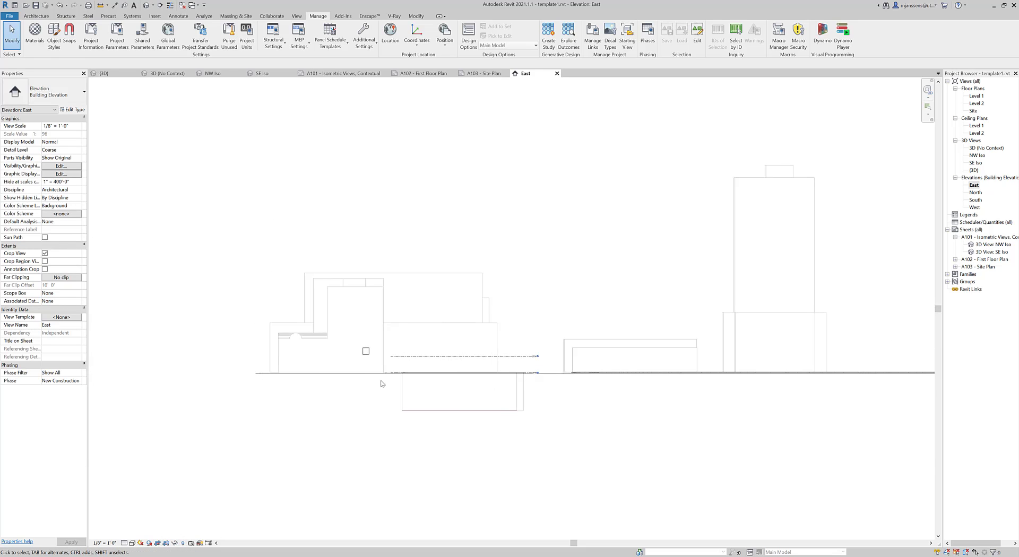
Step: Pan the East elevation to the tower and domed building, then open the North elevation
scroll(464, 378, "up", 5)
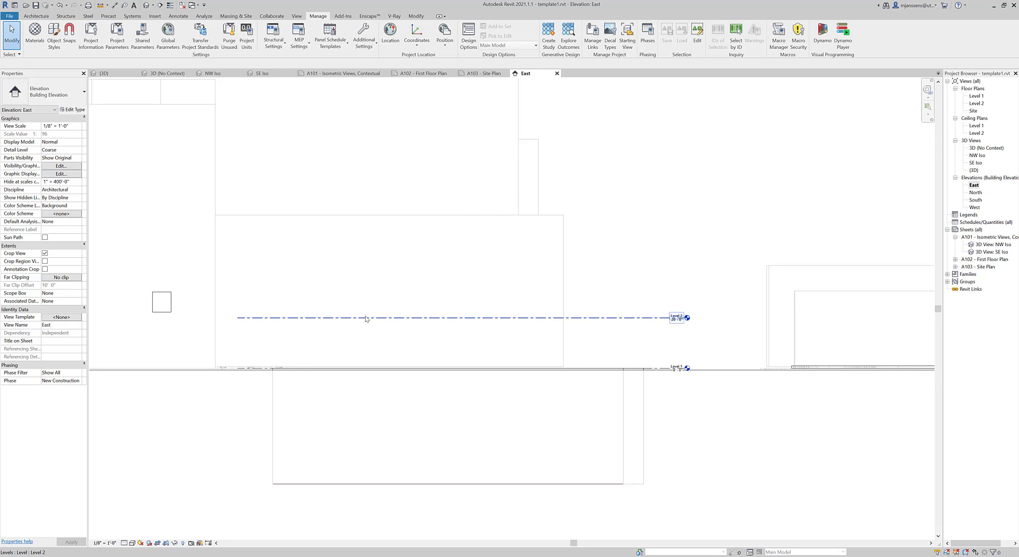
scroll(503, 298, "down", 2)
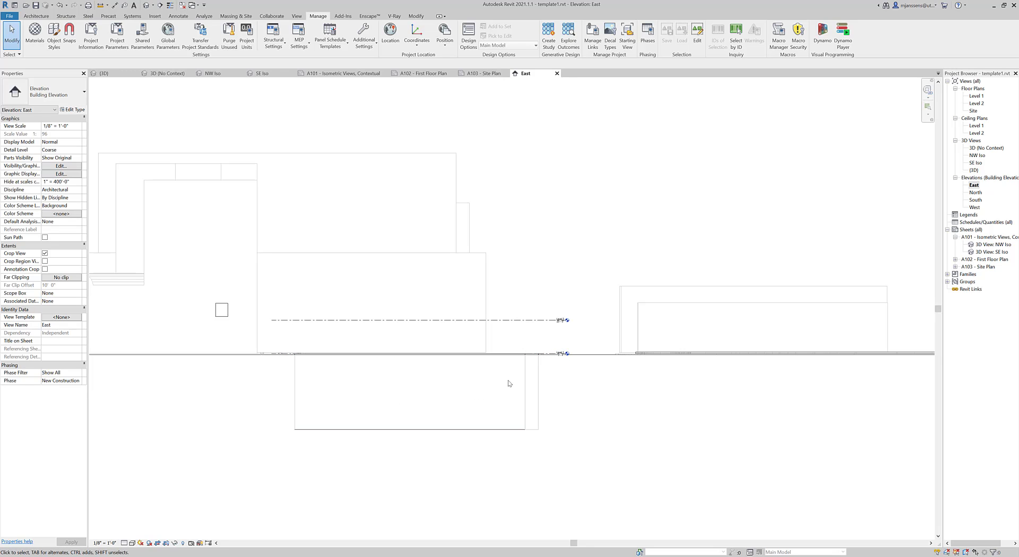
scroll(615, 371, "down", 2)
middle_click_drag(727, 368, 475, 359)
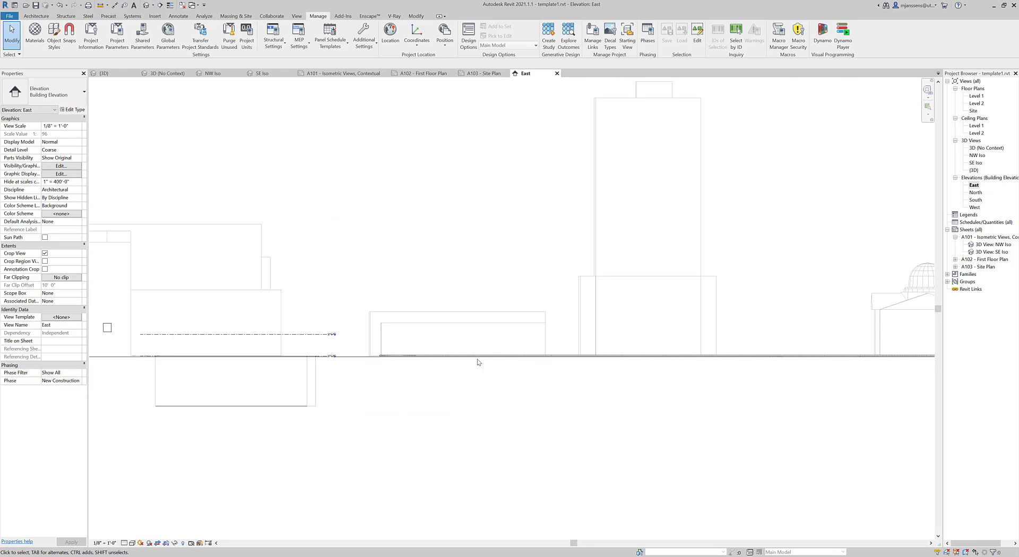
double_click(975, 192)
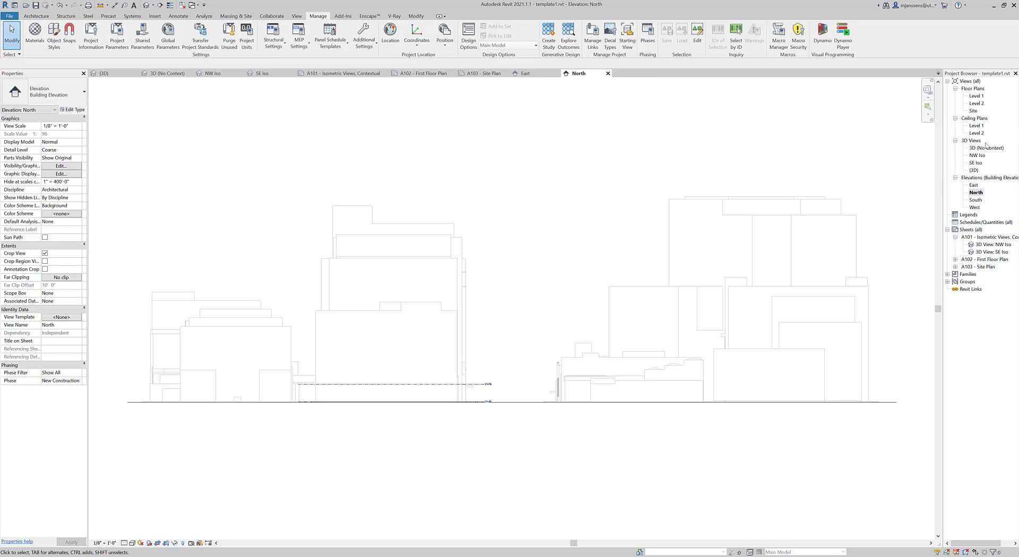
Step: Open the Site floor plan and reveal hidden elements to expose the four elevation markers
double_click(974, 111)
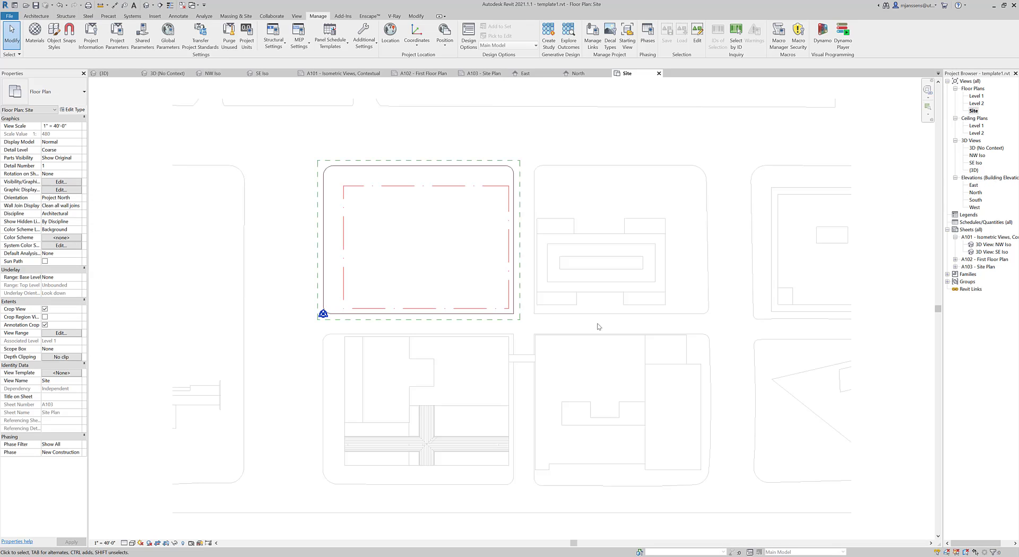
scroll(435, 278, "up", 2)
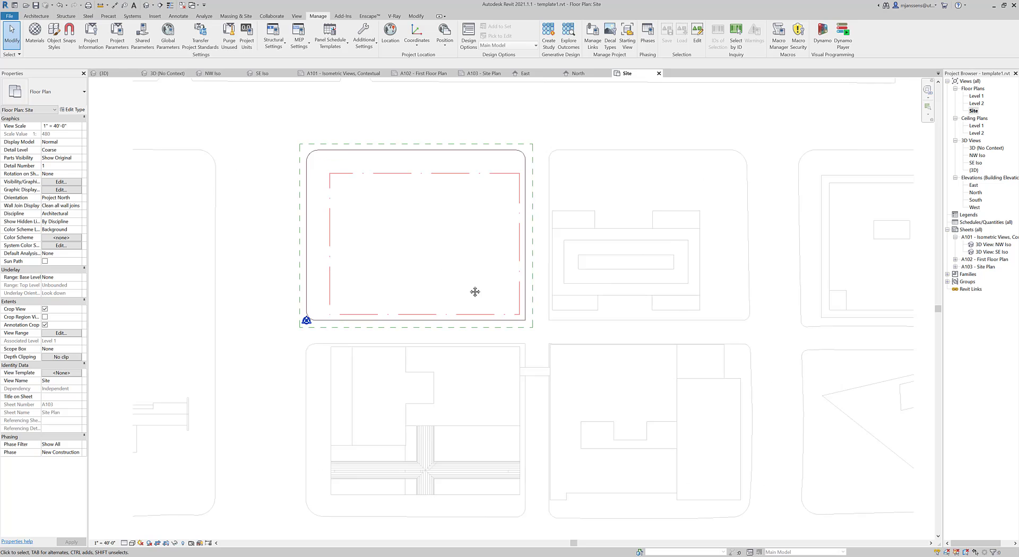
left_click(183, 543)
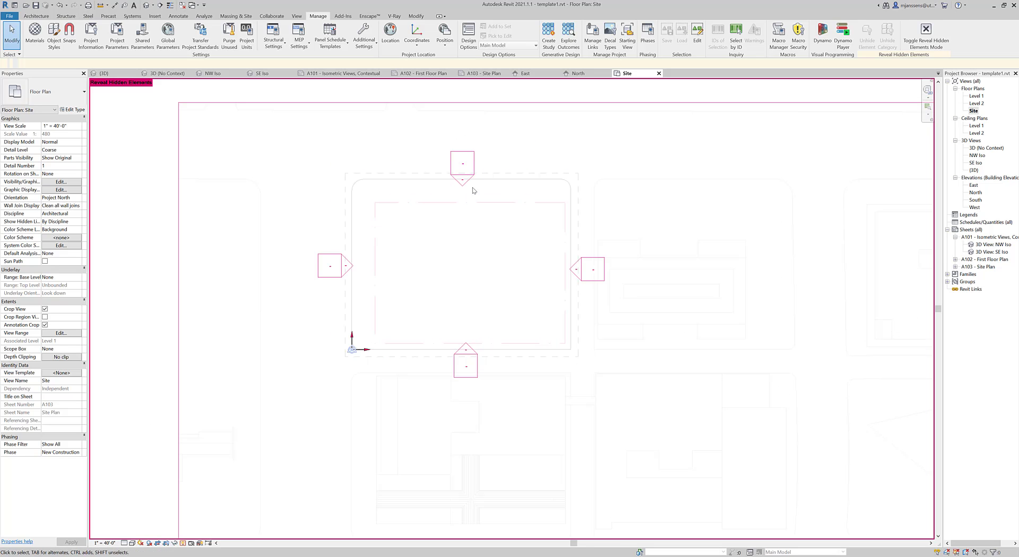